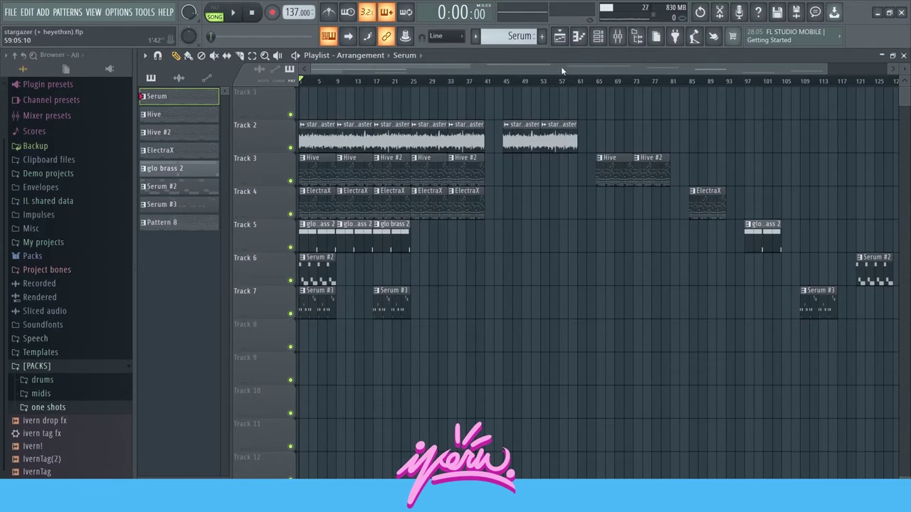
Solo Track 2 and play the song briefly to audition it
ctrl+click(290, 147)
key(space)
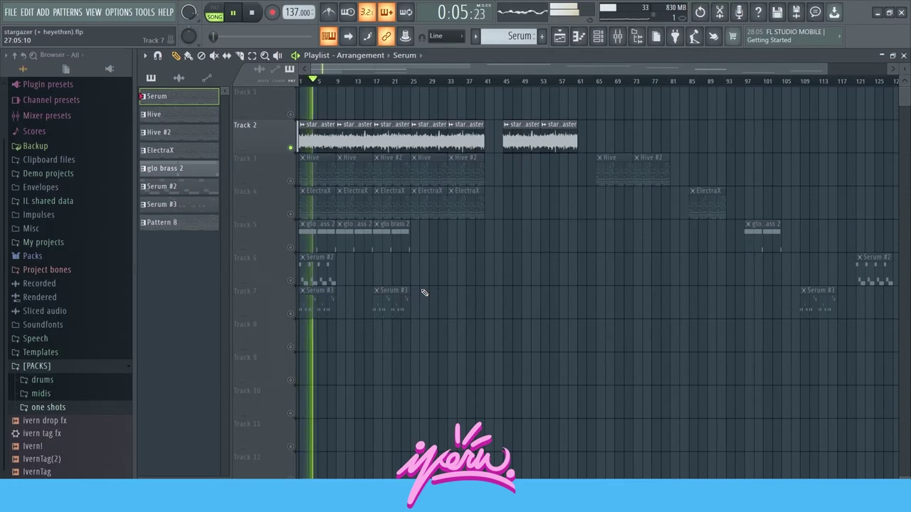
key(space)
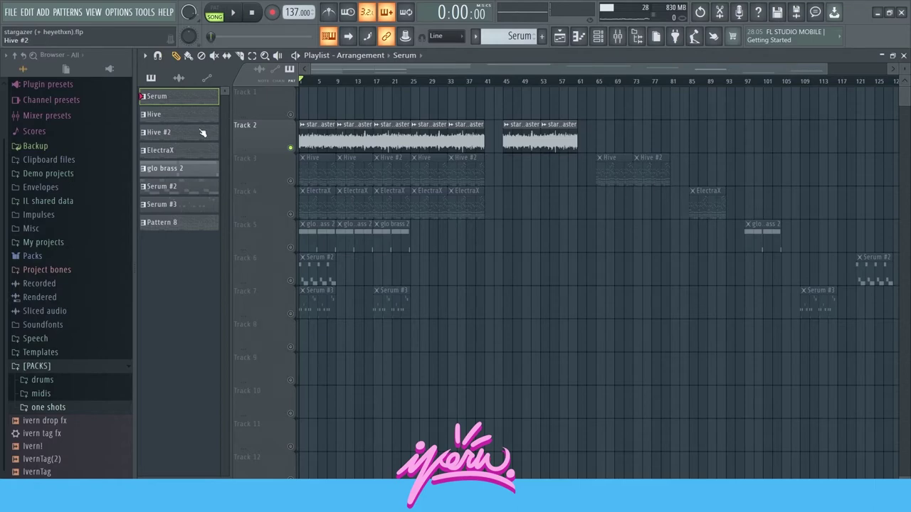
Open the Serum pattern in the piano roll and select its bar 1 melody notes
double_click(199, 95)
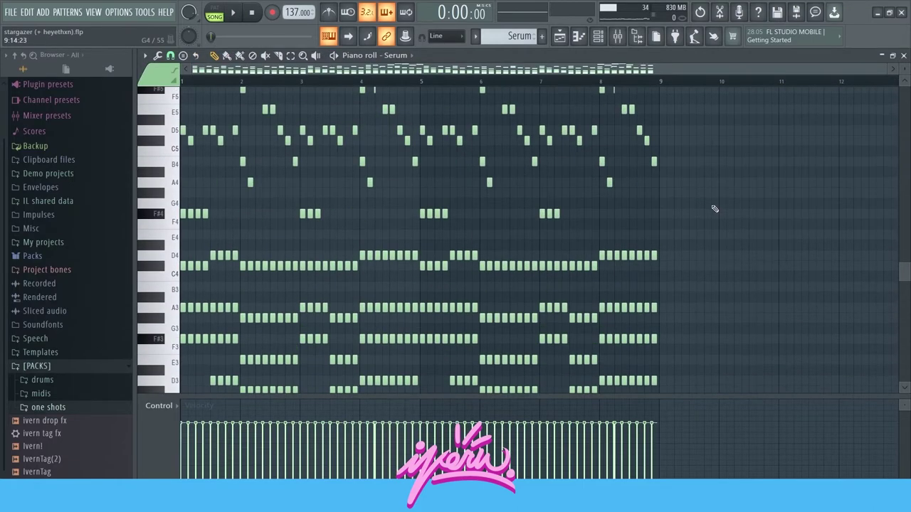
scroll(740, 242, up, 6)
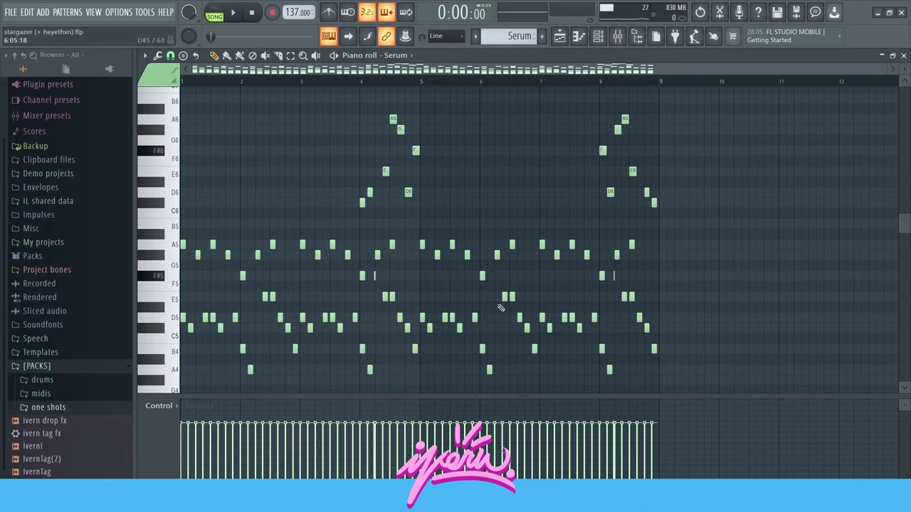
scroll(500, 307, down, 6)
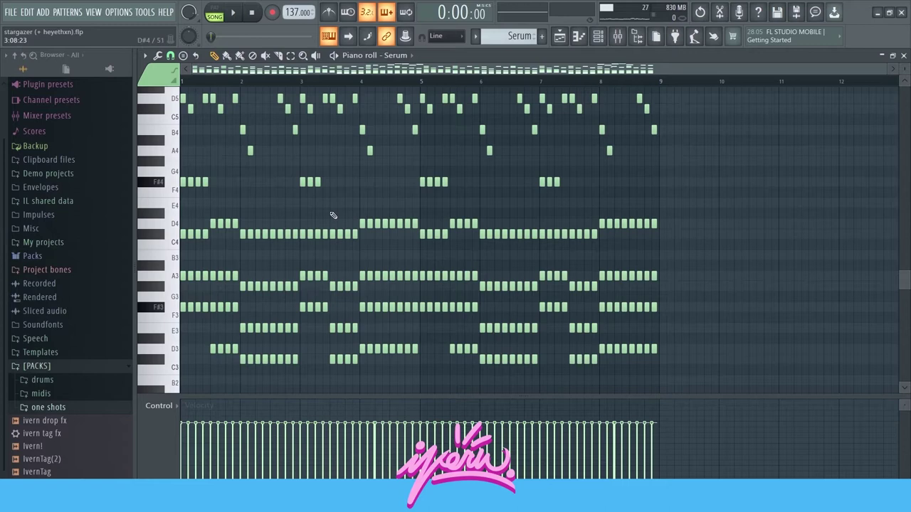
drag(188, 168, 242, 374)
click(239, 195)
scroll(449, 305, up, 5)
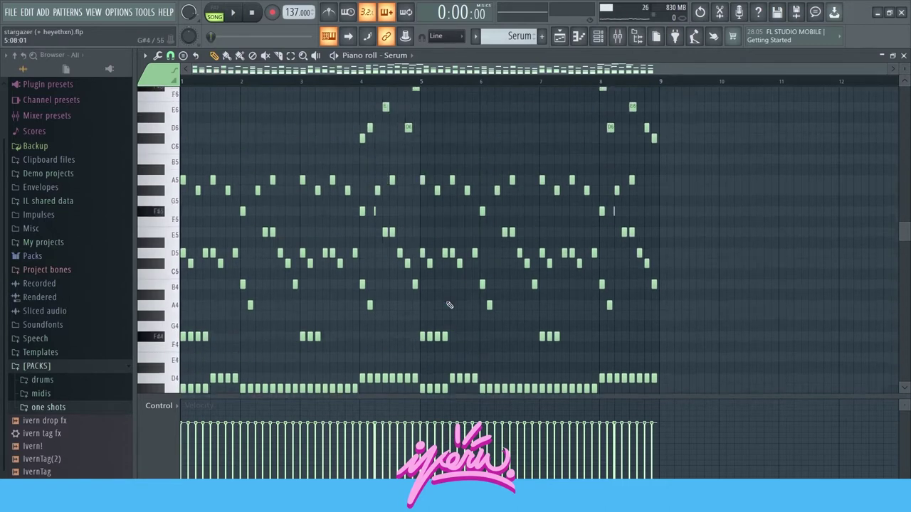
scroll(449, 305, down, 3)
drag(713, 137, 156, 285)
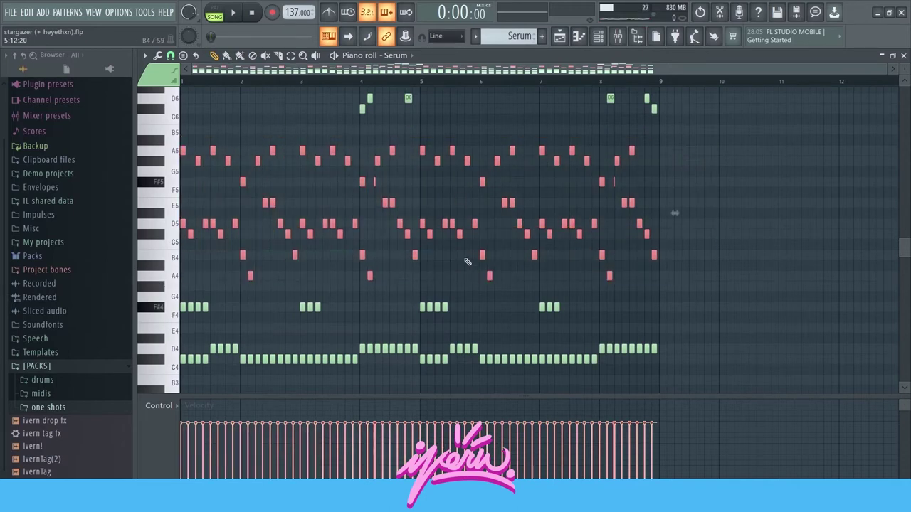
scroll(529, 263, up, 4)
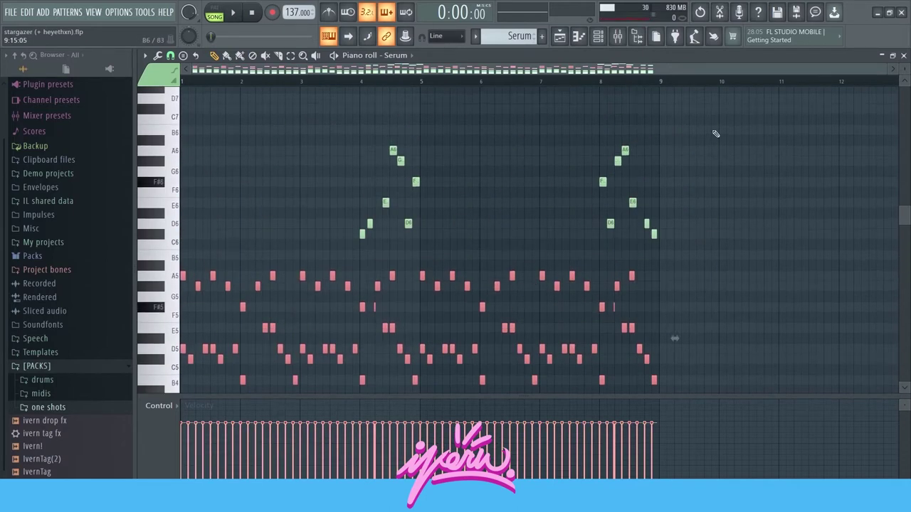
drag(712, 127, 311, 244)
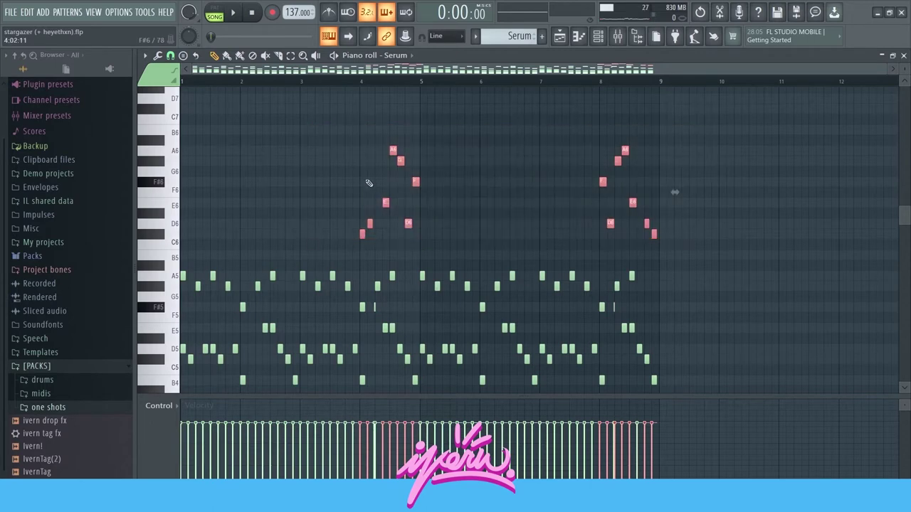
click(357, 179)
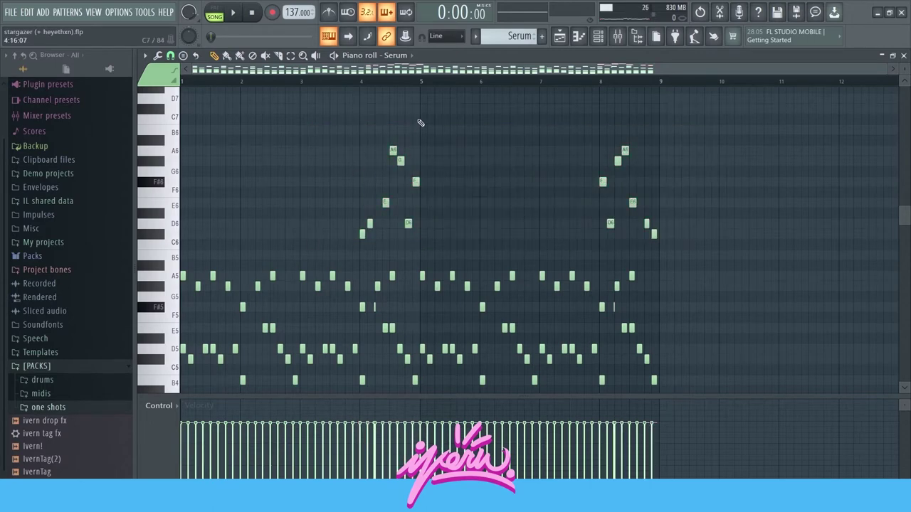
Select the Serum chord notes in bars 5–9, then deselect them
drag(421, 123, 181, 392)
scroll(726, 220, up, 1)
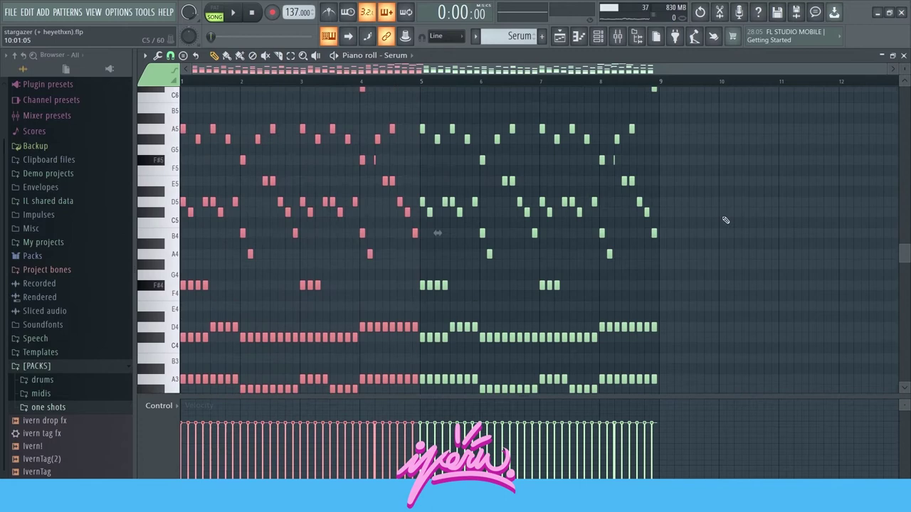
scroll(734, 138, up, 4)
drag(734, 135, 430, 379)
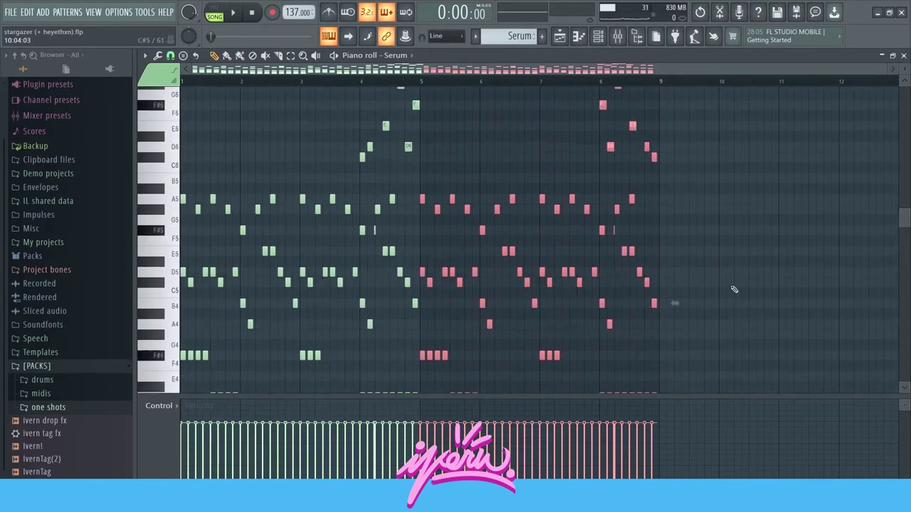
key(ctrl+d)
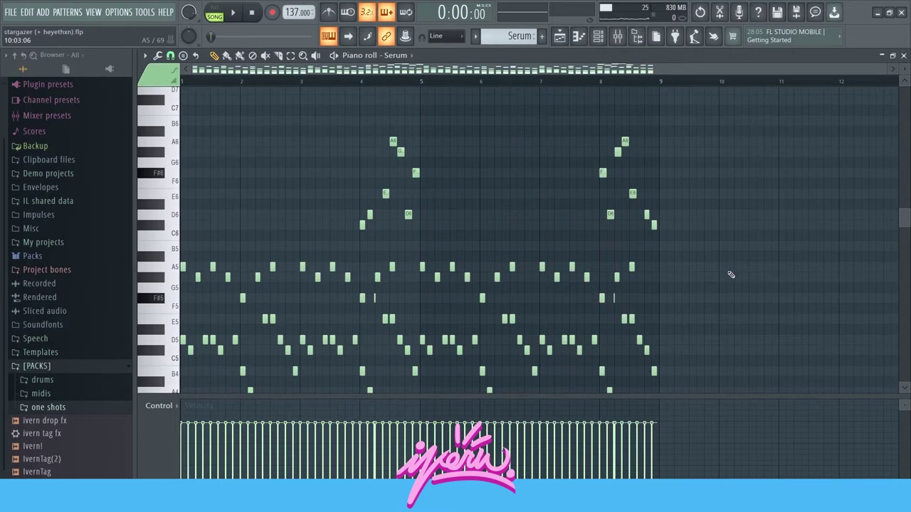
scroll(527, 228, down, 10)
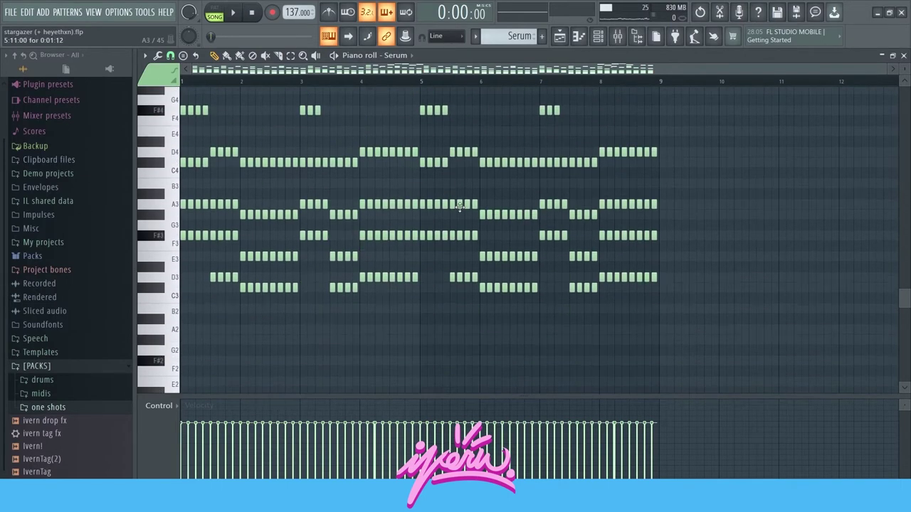
scroll(463, 207, up, 5)
Solo Track 3 with the Hive clips instead of Track 2 and audition it
click(560, 37)
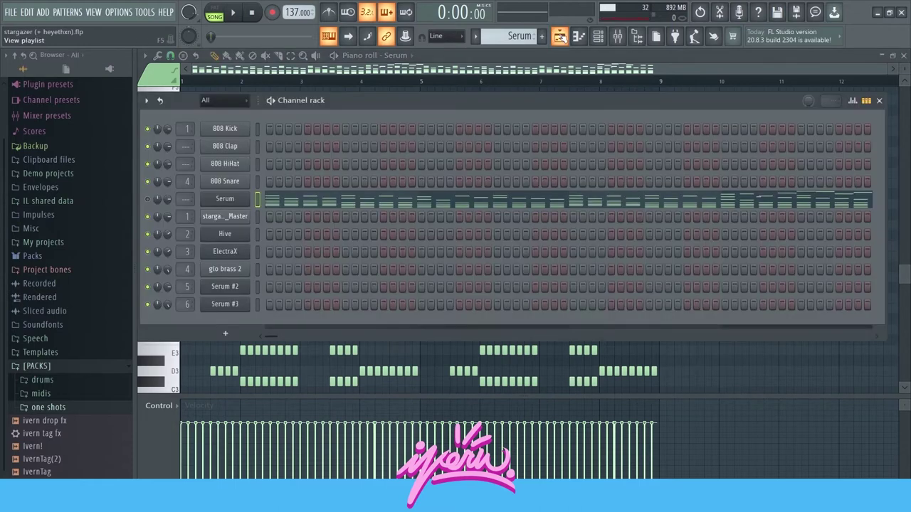
click(560, 37)
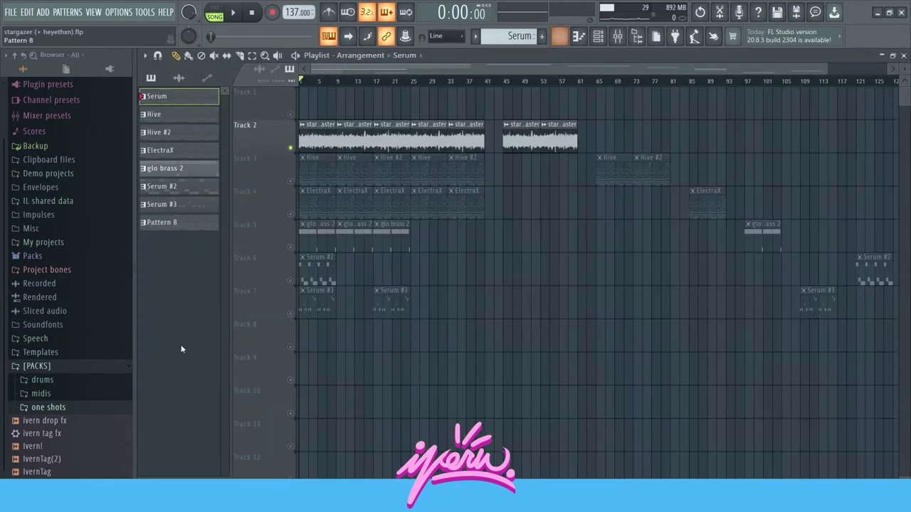
right_click(291, 181)
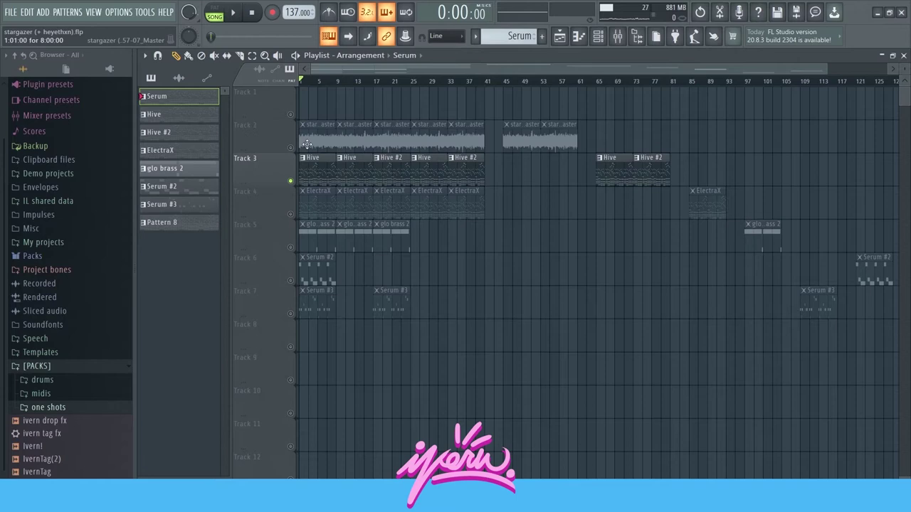
key(space)
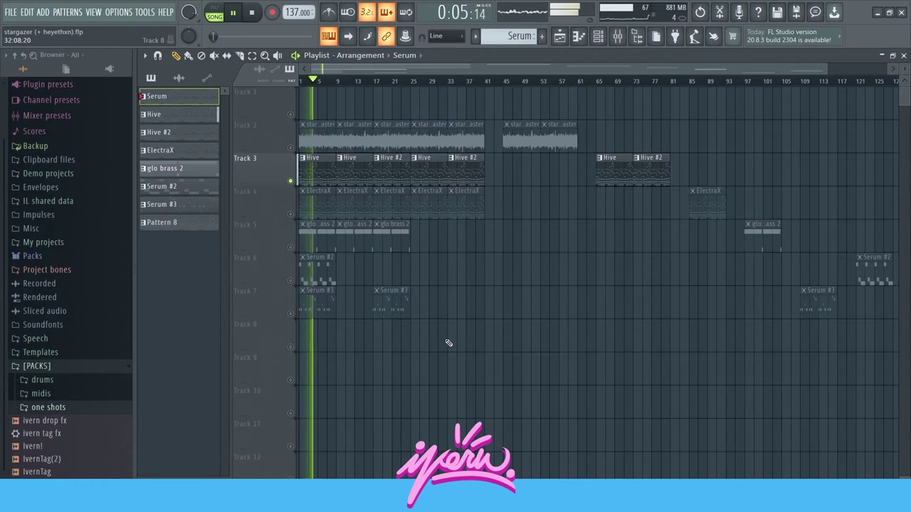
key(space)
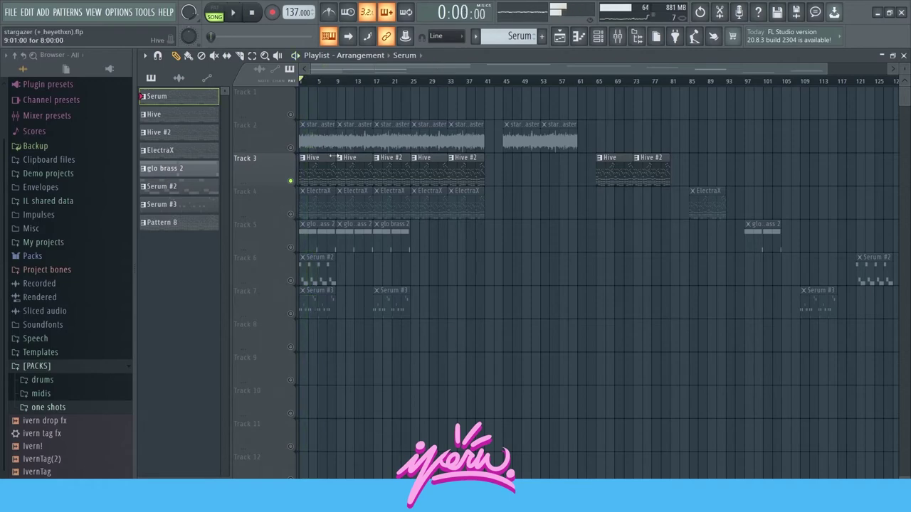
Check the Hive instrument's Pluck - Selecta preset, then return to the playlist
click(599, 39)
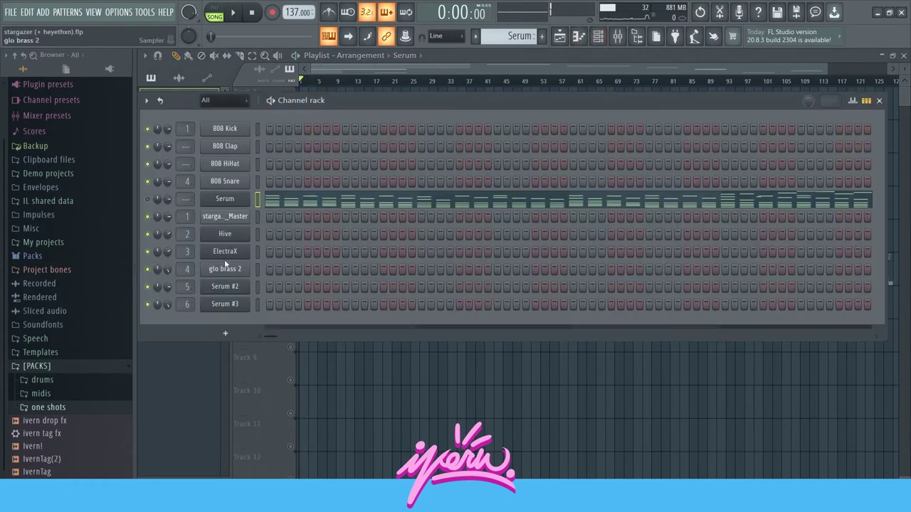
click(245, 233)
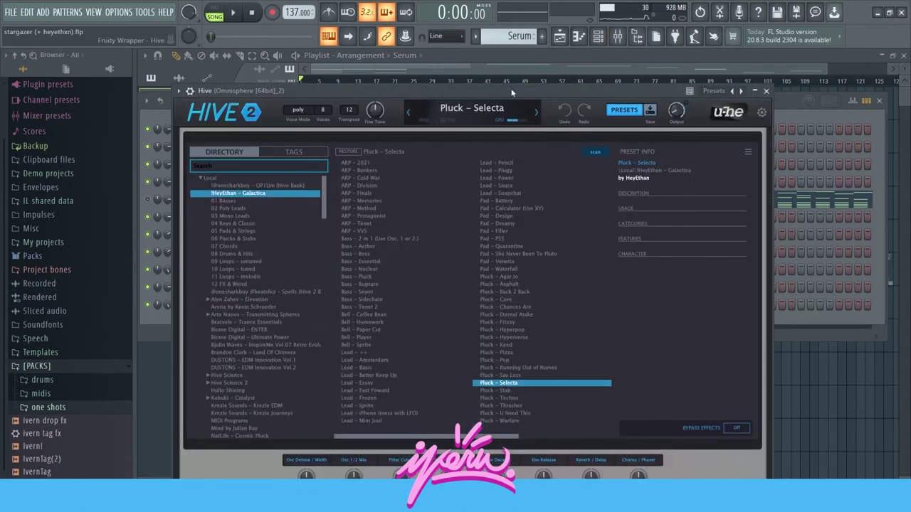
key(F5)
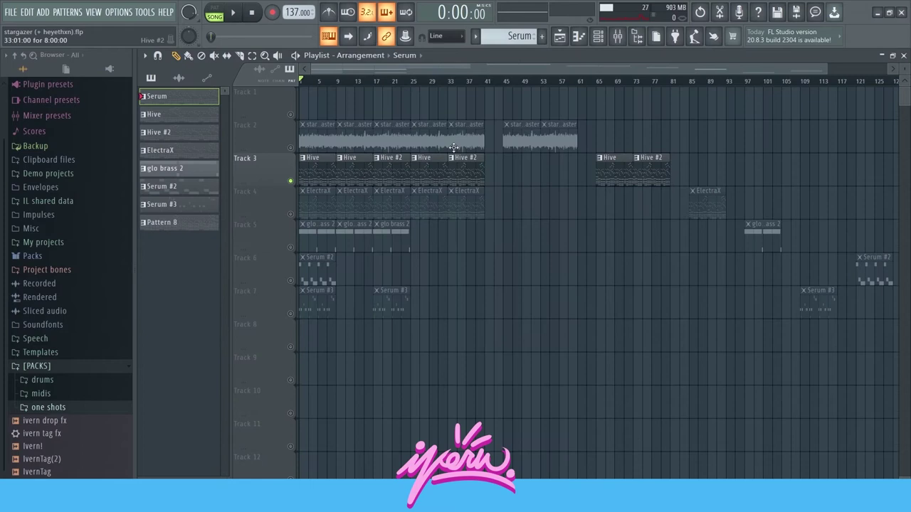
scroll(498, 171, up, 3)
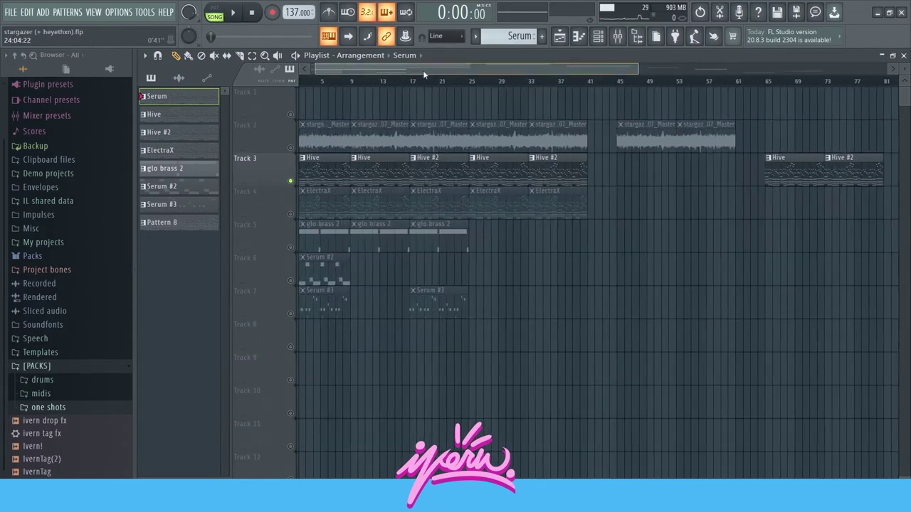
Check the Hive #2 clip's notes, then play Track 2 with the Hive track from bar 13
double_click(436, 173)
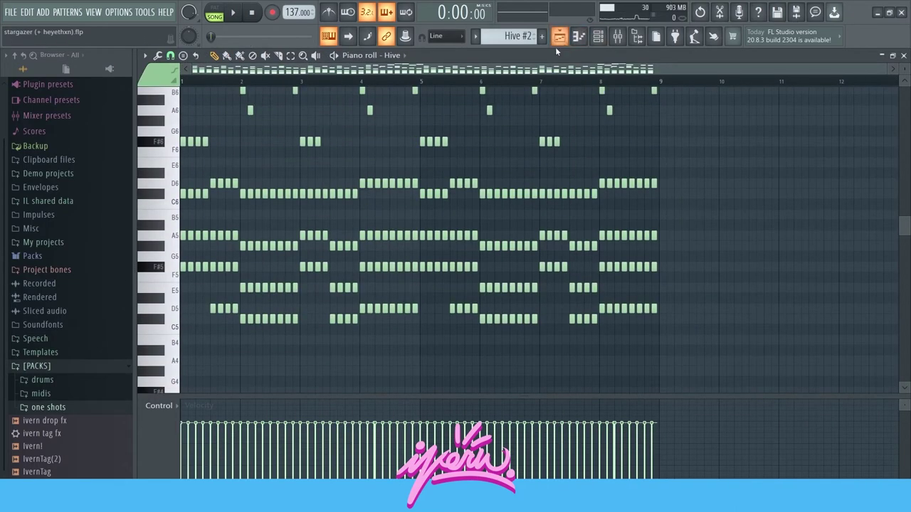
key(F7)
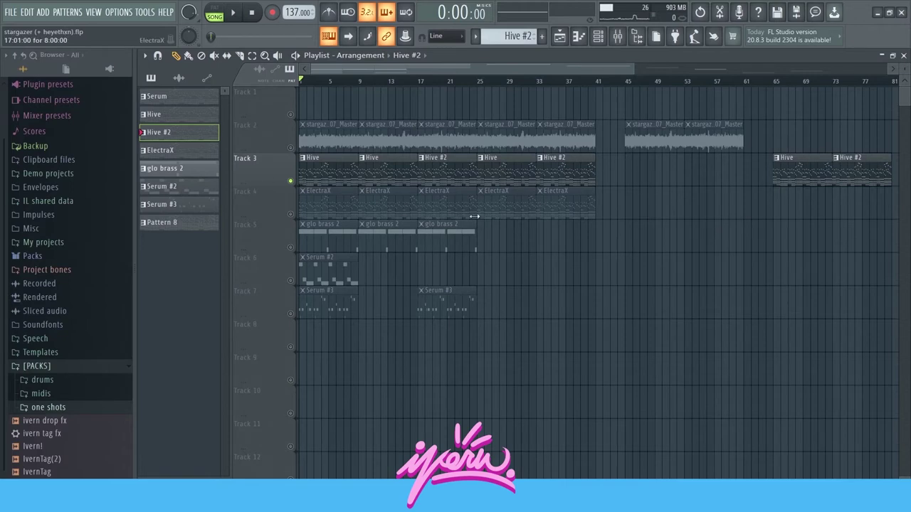
click(291, 147)
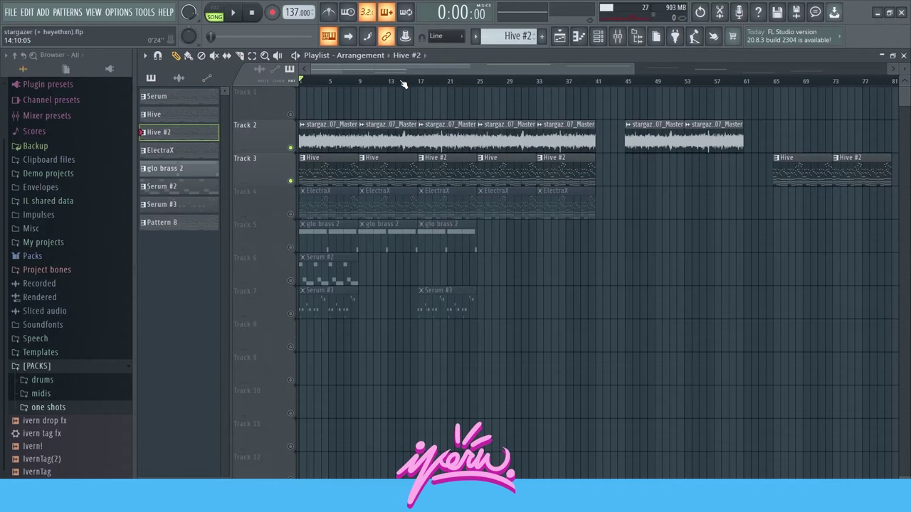
click(390, 83)
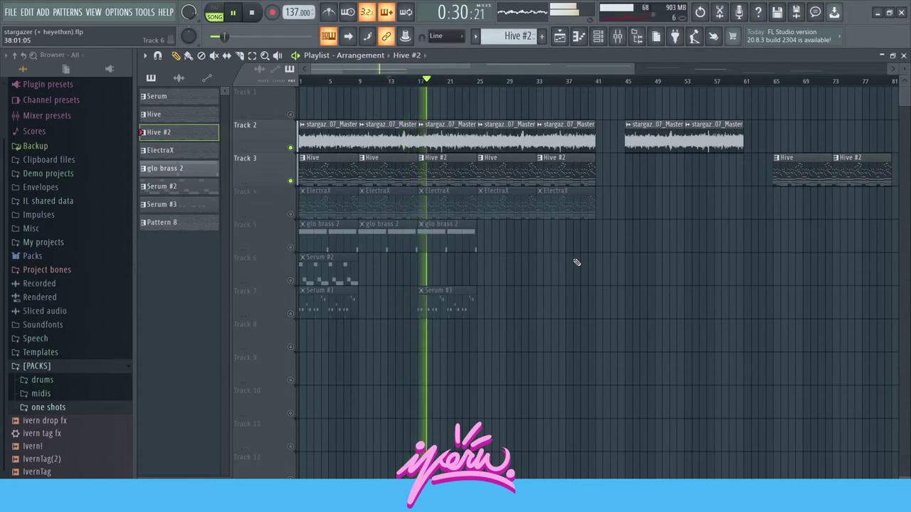
key(space)
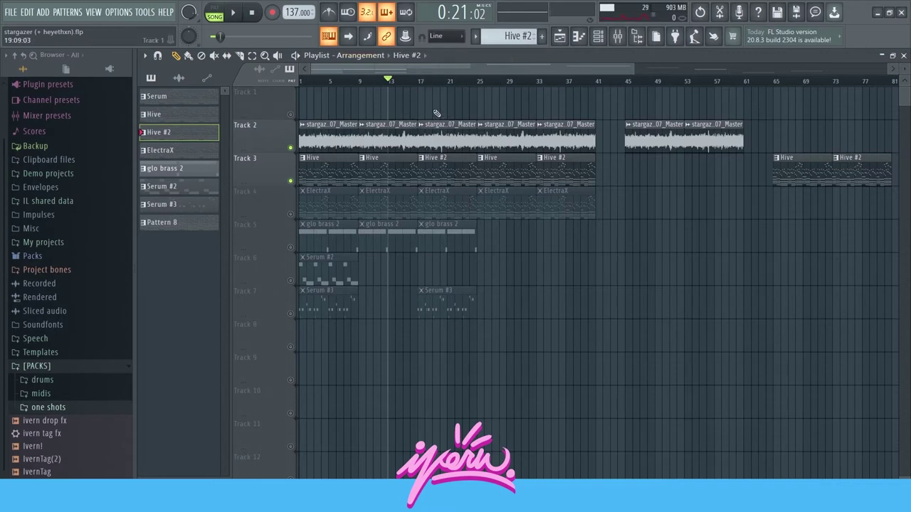
drag(427, 125, 448, 197)
click(452, 203)
Solo Track 4 and play the ElectraX clip's melody, then return to the playlist
right_click(291, 213)
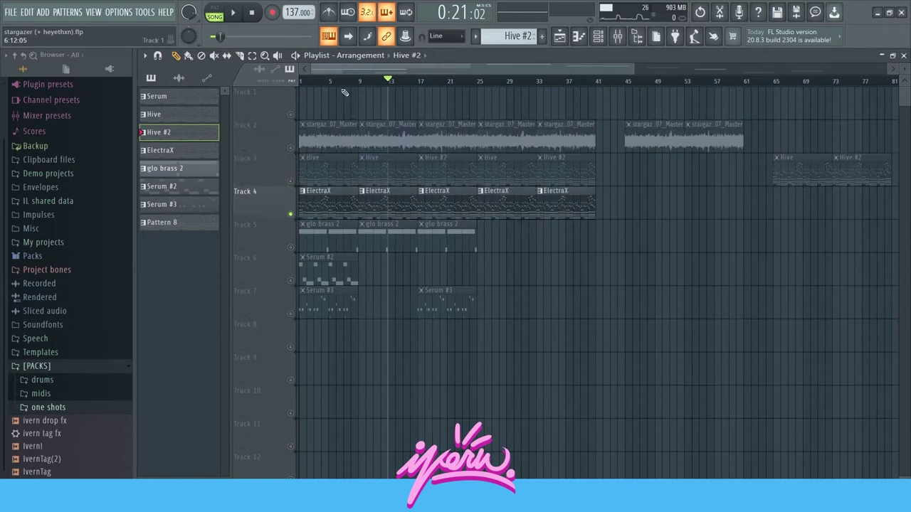
key(space)
double_click(333, 208)
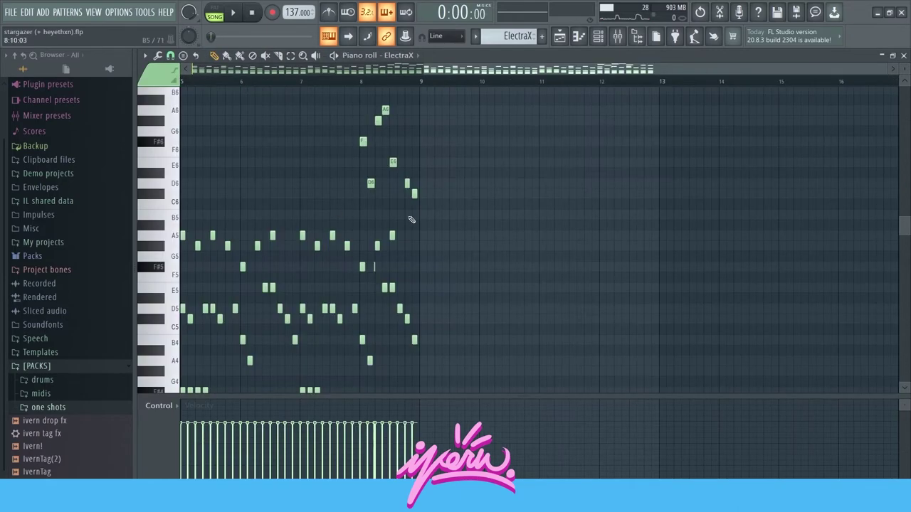
key(space)
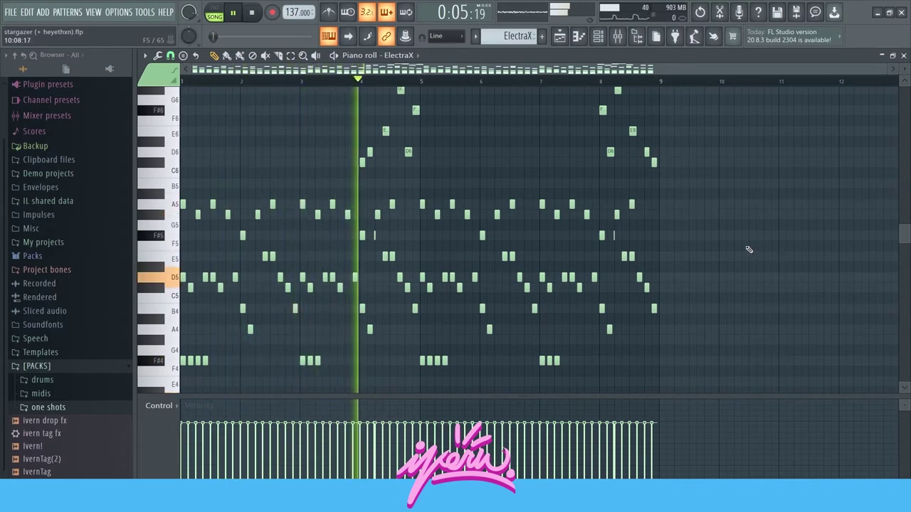
key(space)
scroll(619, 89, down, 5)
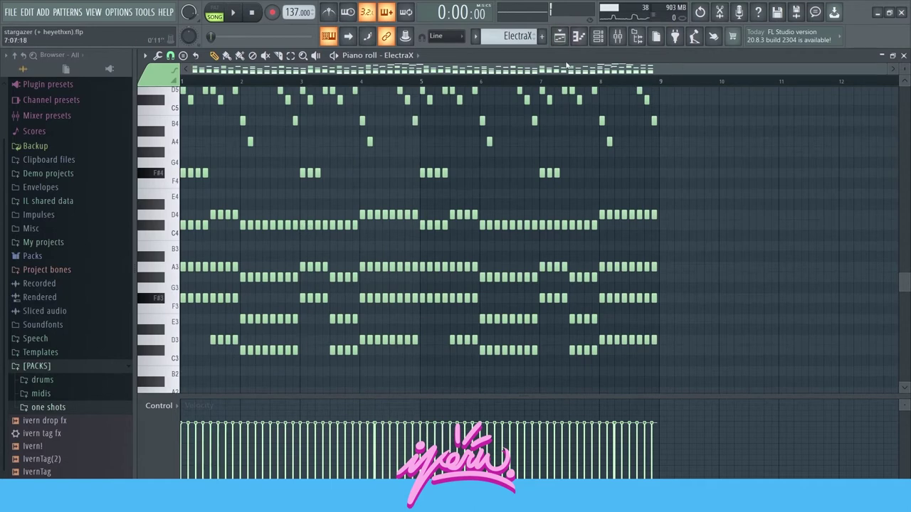
key(F5)
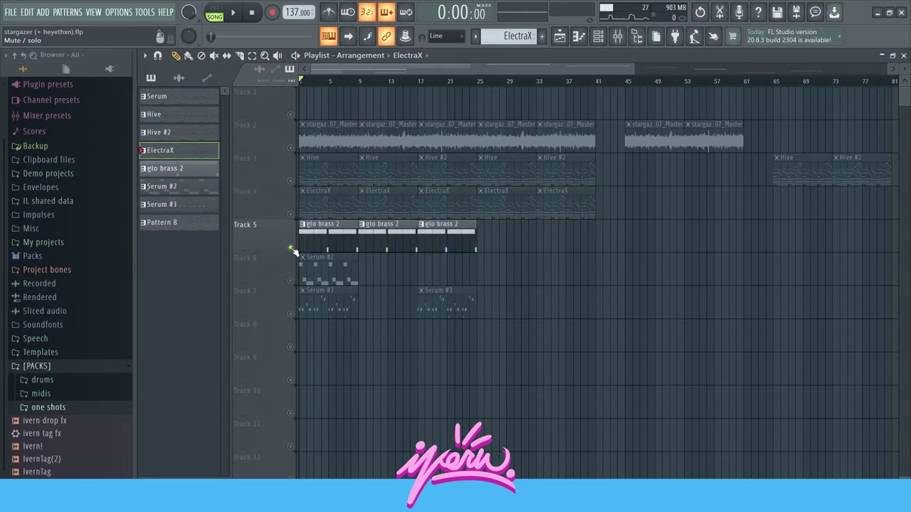
Play the glo brass 2 pattern's F#5 and D5 notes, then return to the playlist
double_click(327, 237)
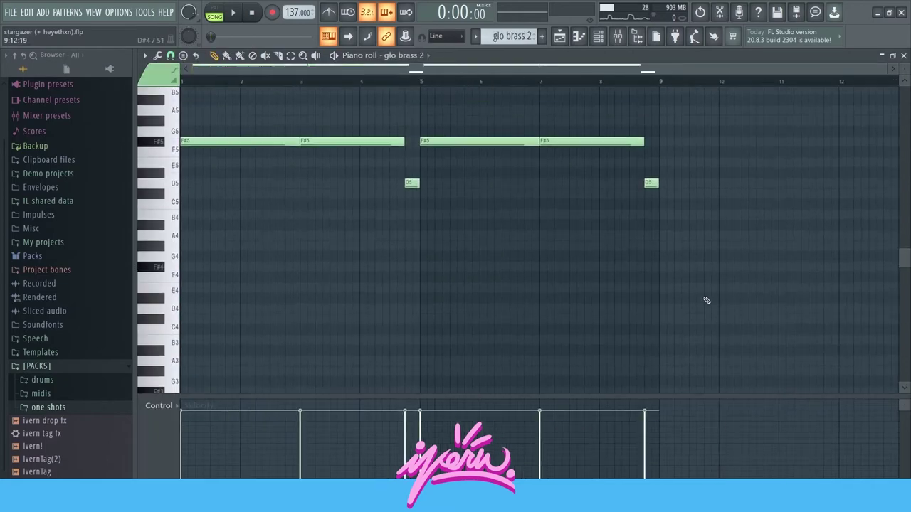
key(space)
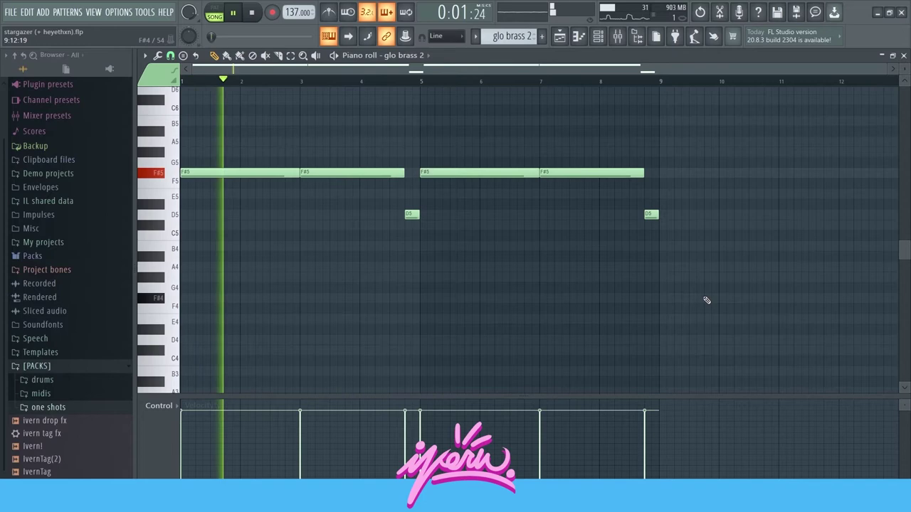
key(space)
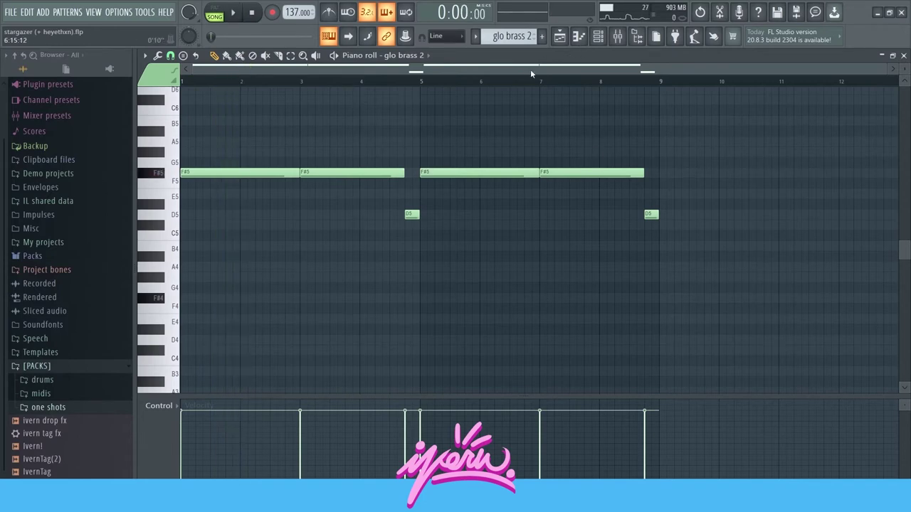
key(F5)
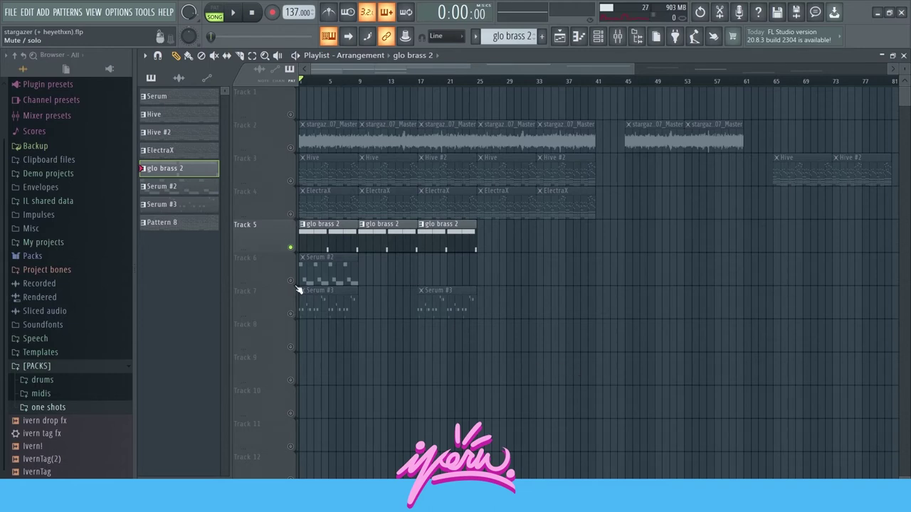
Audition the Serum #2 pattern's F#4, D4 and C#4 notes
double_click(330, 274)
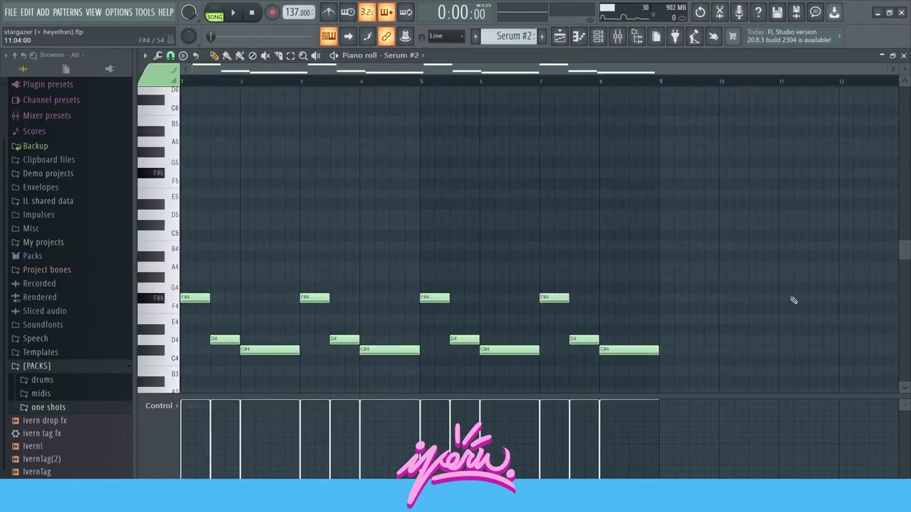
key(space)
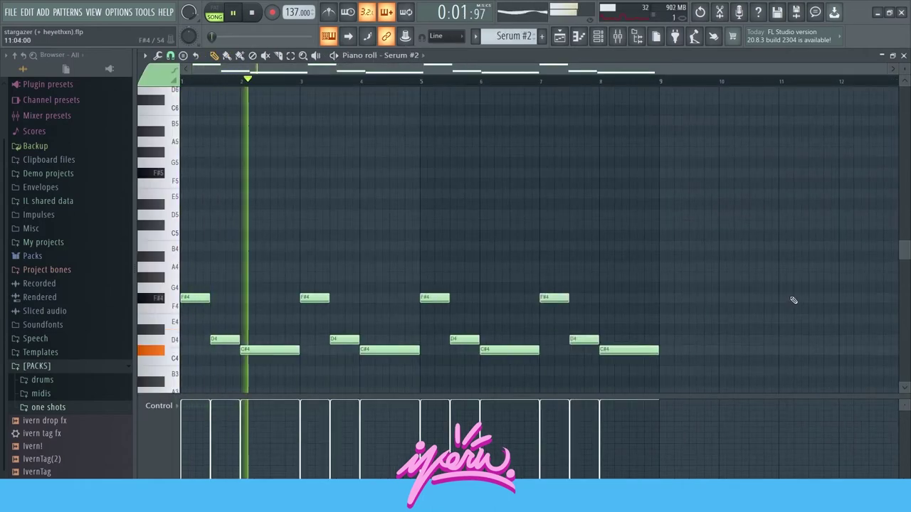
key(space)
scroll(625, 258, down, 3)
scroll(629, 260, down, 5)
scroll(637, 260, up, 6)
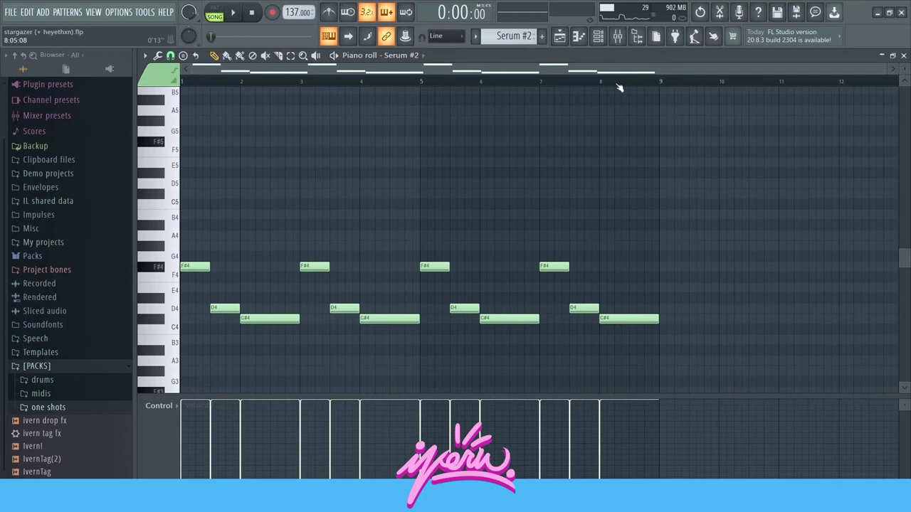
Reopen the ElectraX clip's notes from the playlist and return to the arrangement
click(561, 41)
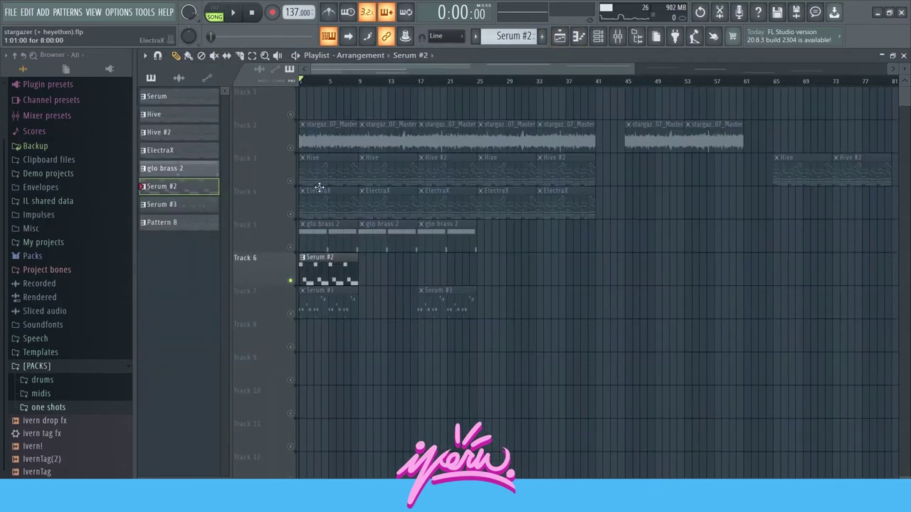
double_click(330, 206)
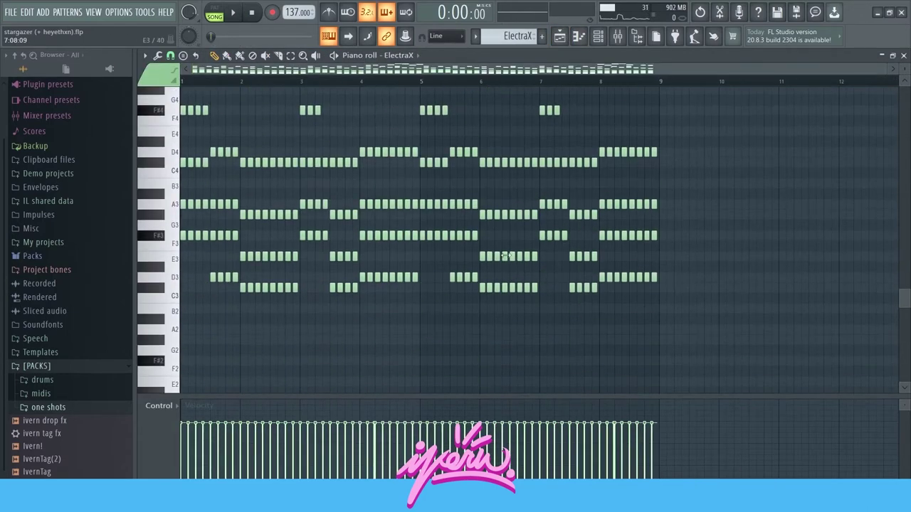
key(F5)
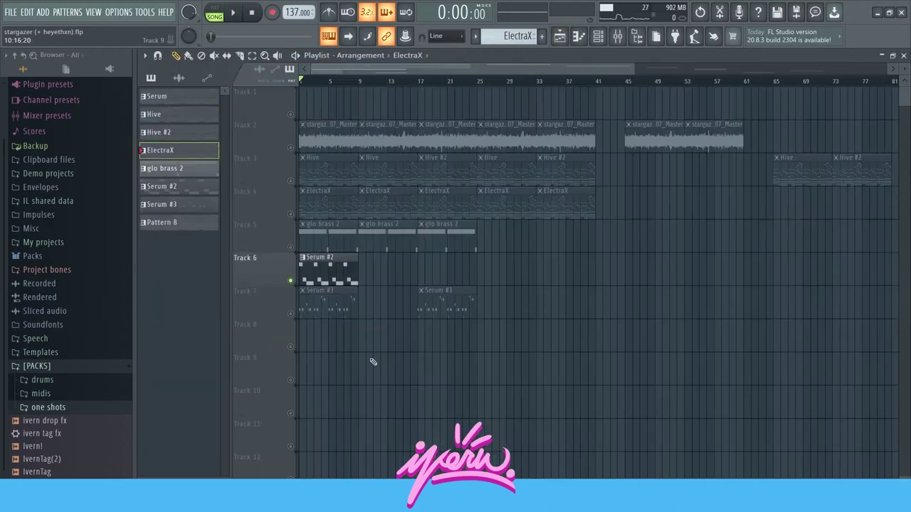
Play Track 7's Serum #3 pattern and select all its notes, then return to the playlist
double_click(311, 306)
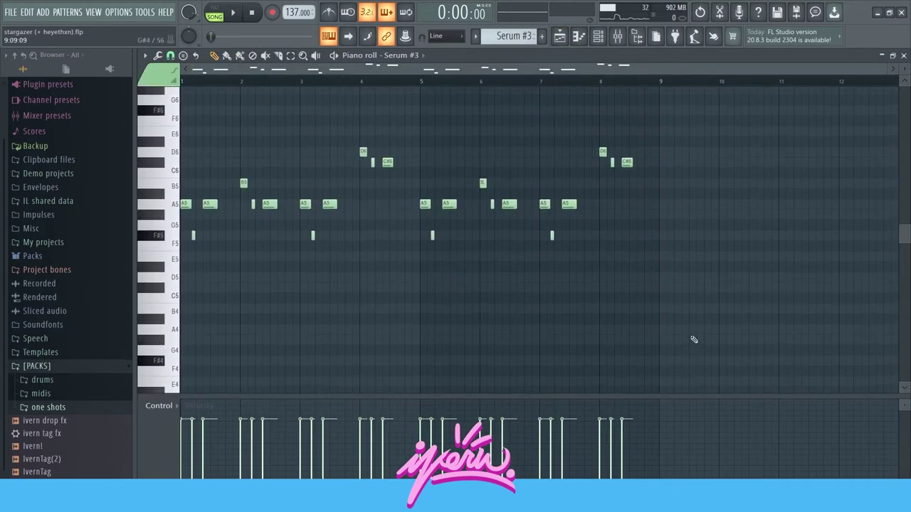
key(space)
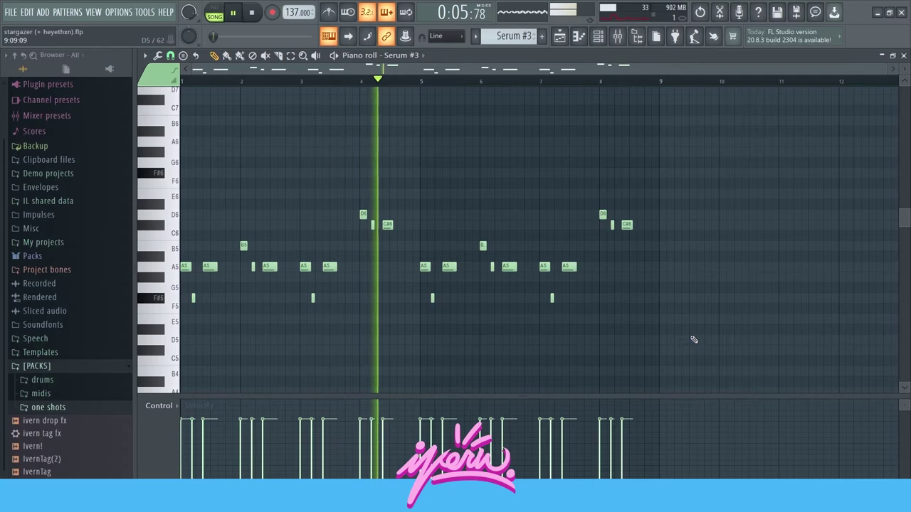
key(space)
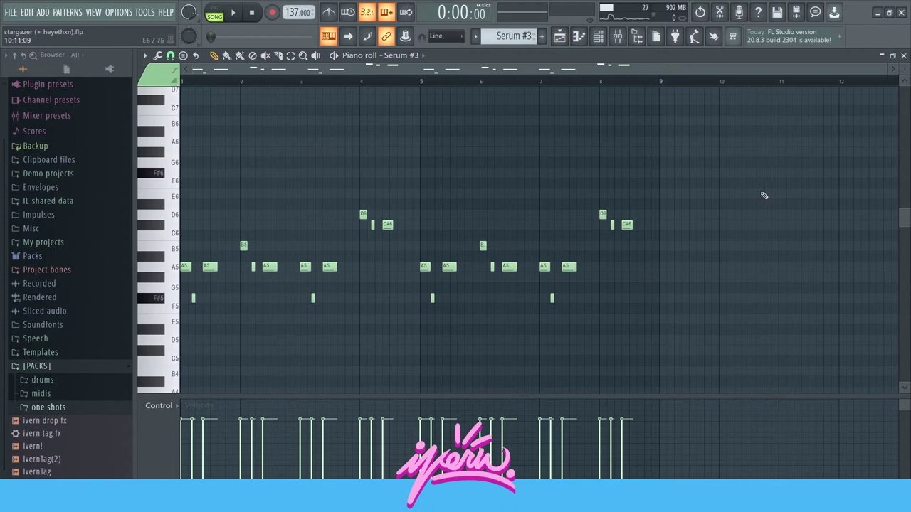
drag(750, 158, 180, 346)
click(411, 186)
drag(759, 147, 179, 355)
click(218, 295)
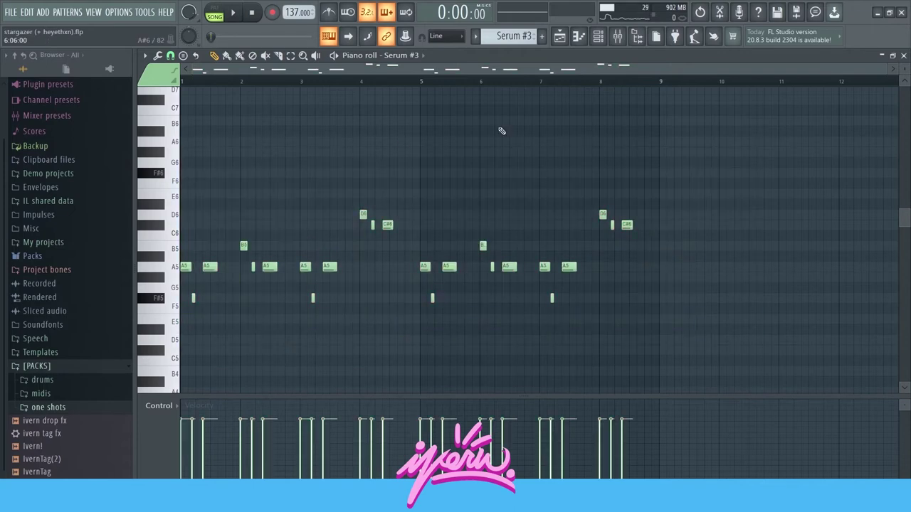
click(559, 36)
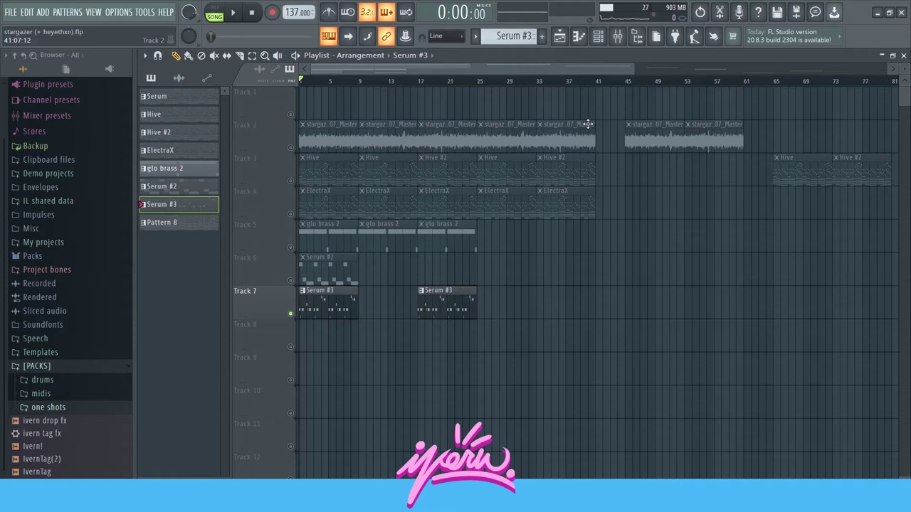
Unsolo Track 7 and play the full arrangement with all tracks
ctrl+click(290, 314)
key(space)
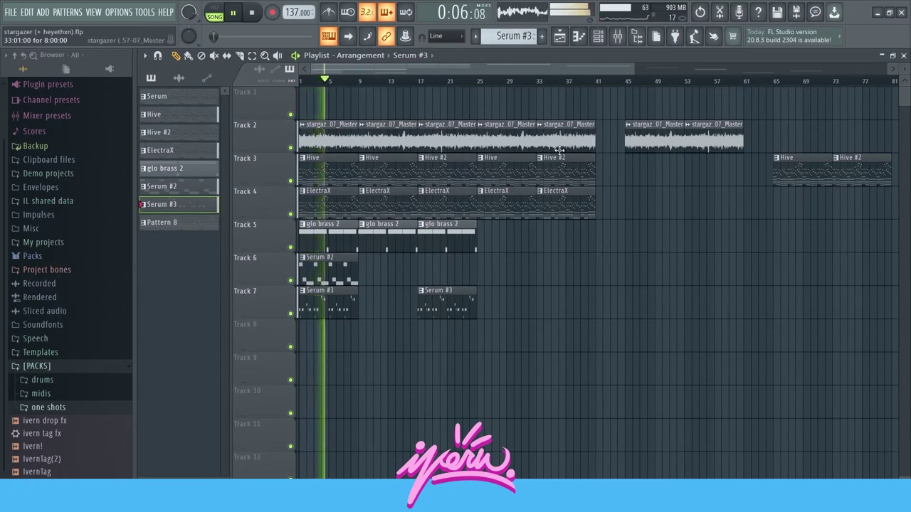
key(space)
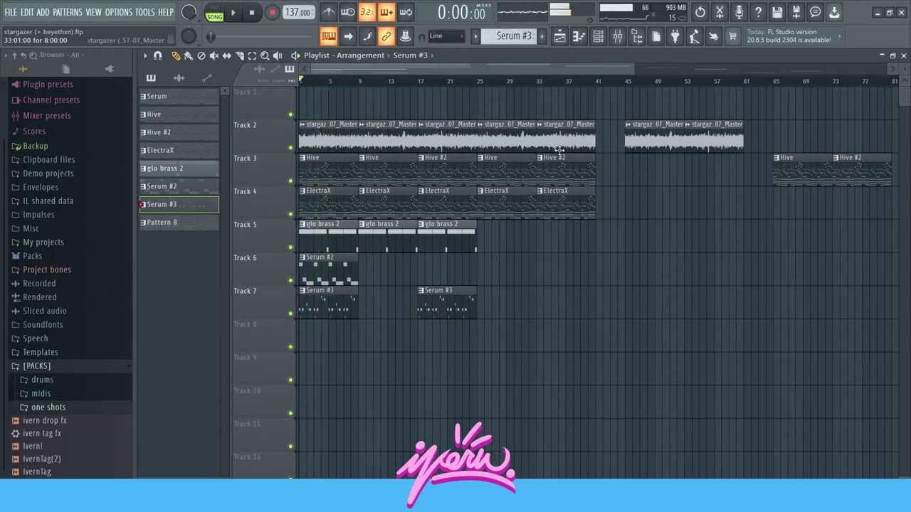
Set the song position to bar 9 and select the bar 9–17 clips on Tracks 2–4
scroll(326, 375, up, 3)
scroll(326, 375, up, 4)
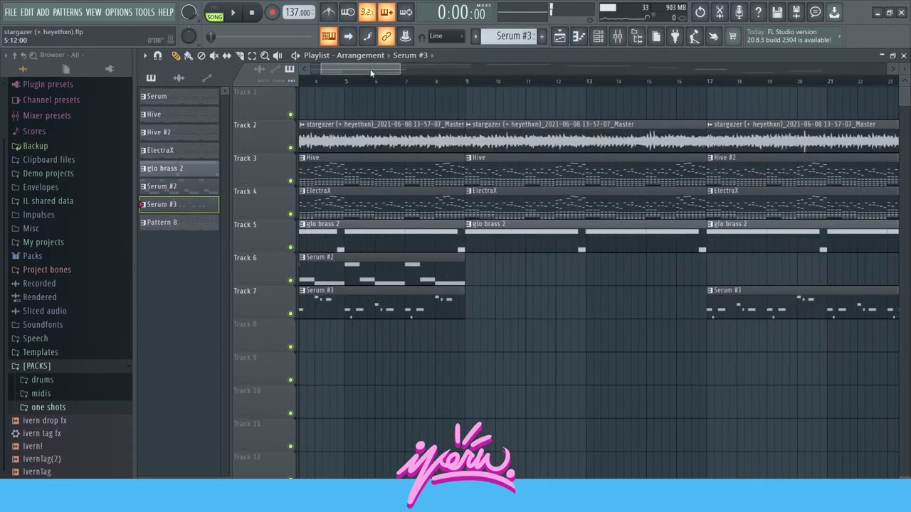
click(497, 83)
scroll(543, 278, down, 3)
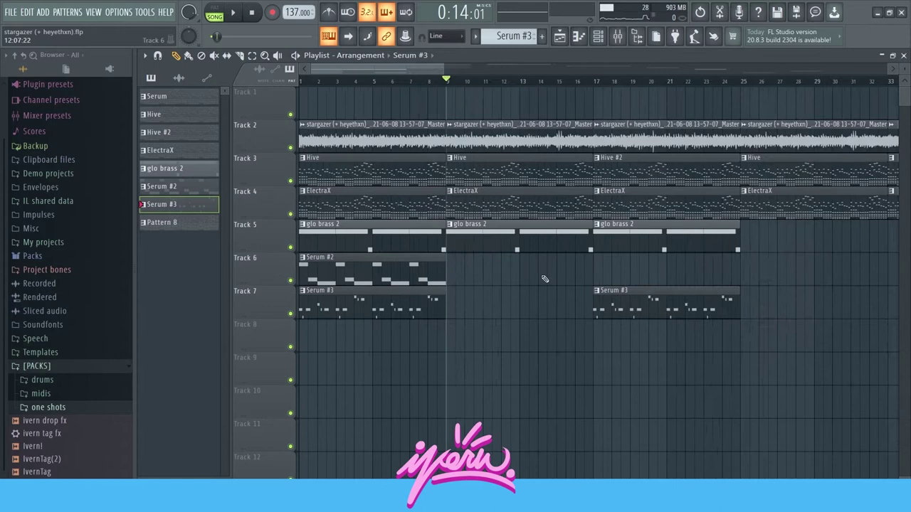
drag(504, 145, 541, 213)
click(515, 314)
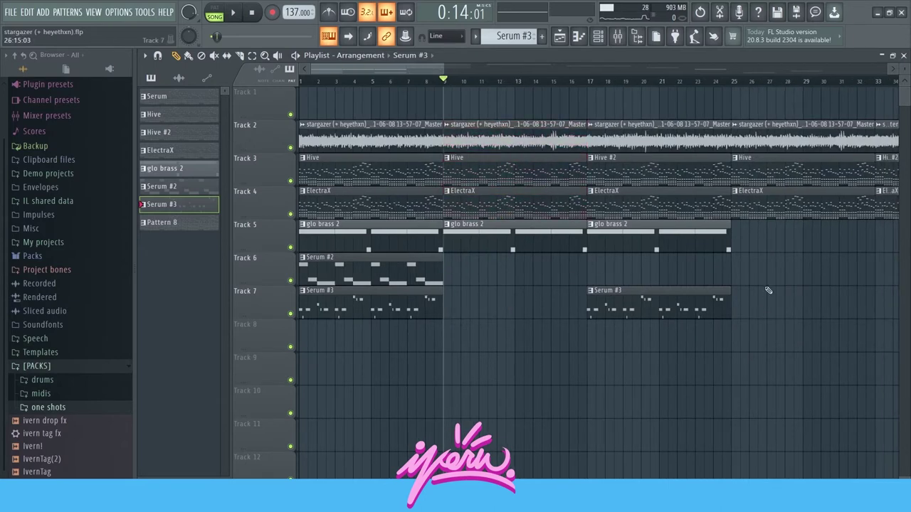
Select the bar 17–25 clips, Track 7's Serum #3 clip and the clips near bar 29
scroll(769, 290, up, 2)
drag(496, 136, 487, 197)
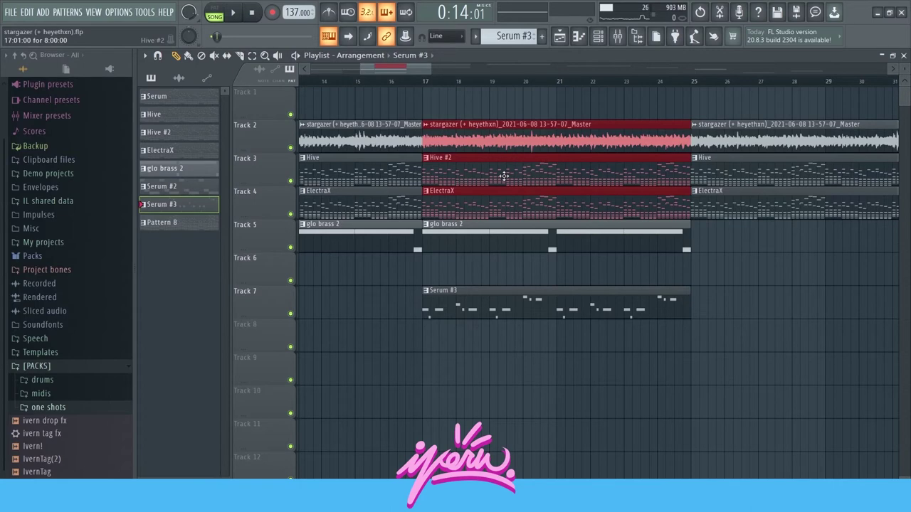
drag(617, 381, 423, 298)
scroll(423, 297, down, 3)
scroll(422, 297, right, 6)
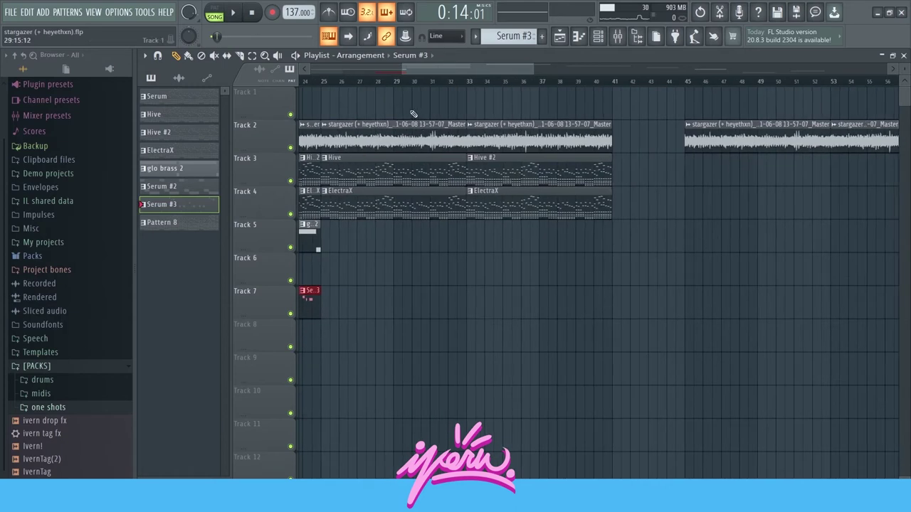
drag(407, 87, 399, 291)
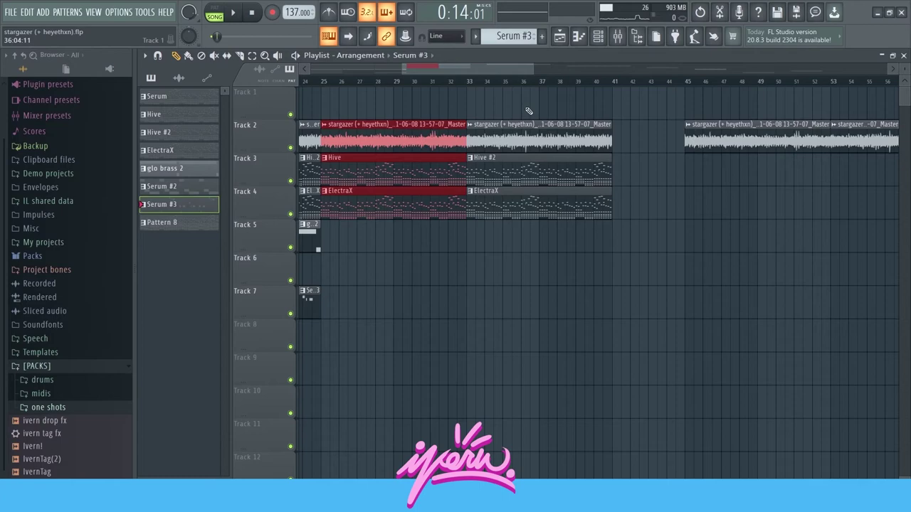
drag(531, 87, 534, 242)
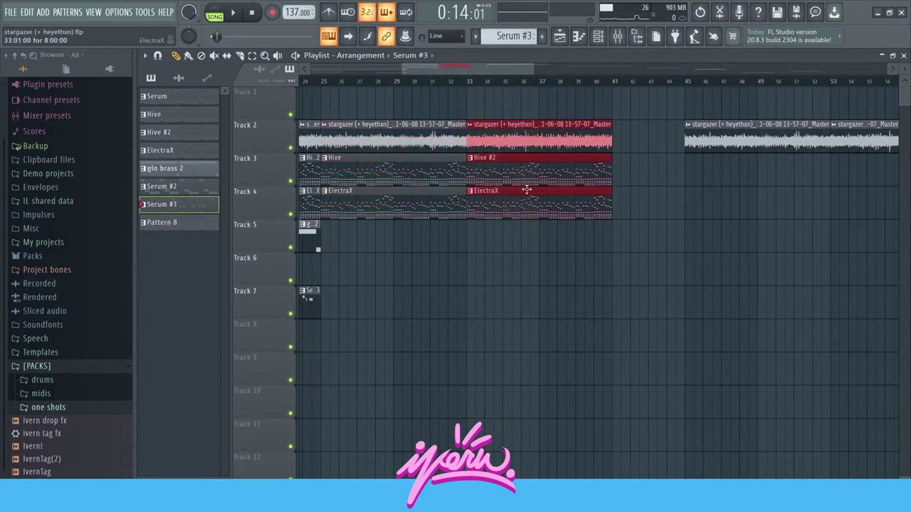
scroll(518, 315, down, 5)
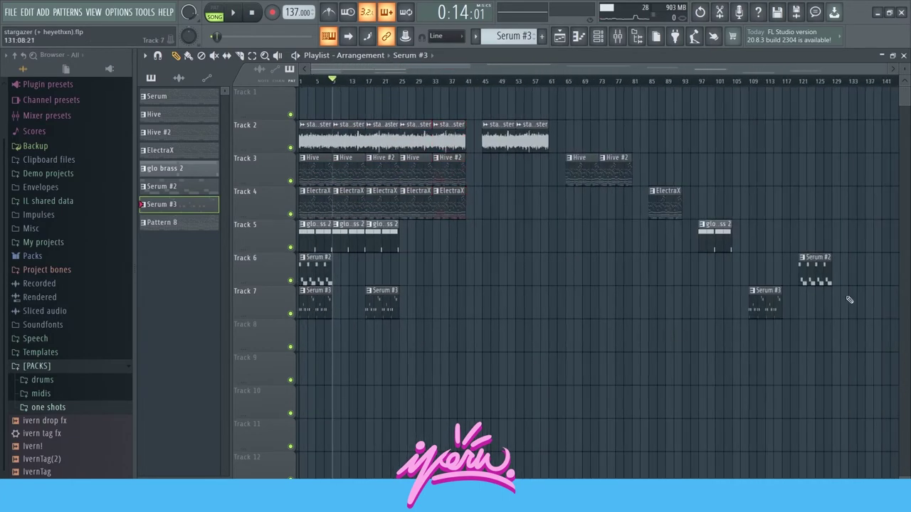
Select the late and early clip groups, then reset the song position to 0:00:00
drag(857, 111, 478, 384)
click(469, 320)
drag(460, 112, 189, 433)
click(393, 354)
key(space)
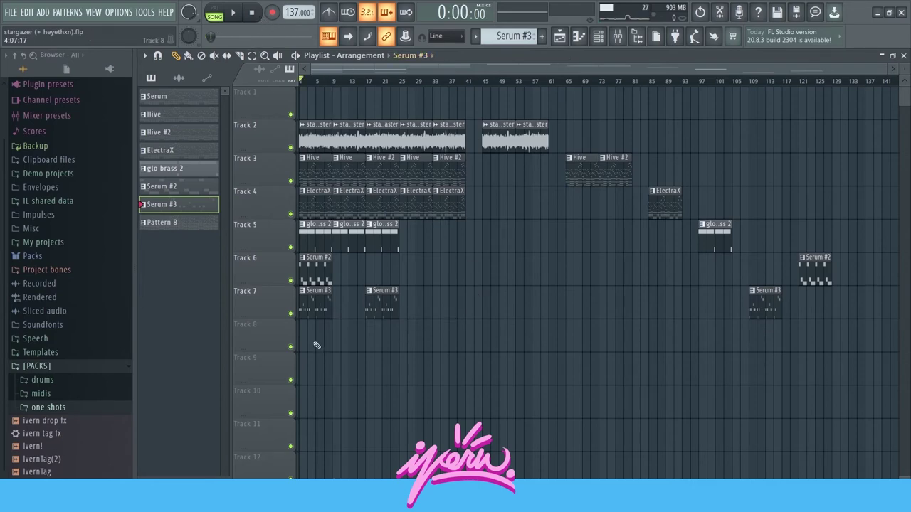
scroll(315, 346, up, 4)
View insert 1's ValhallaVintageVerb and Fruity parametric EQ 2 settings in the mixer
click(618, 37)
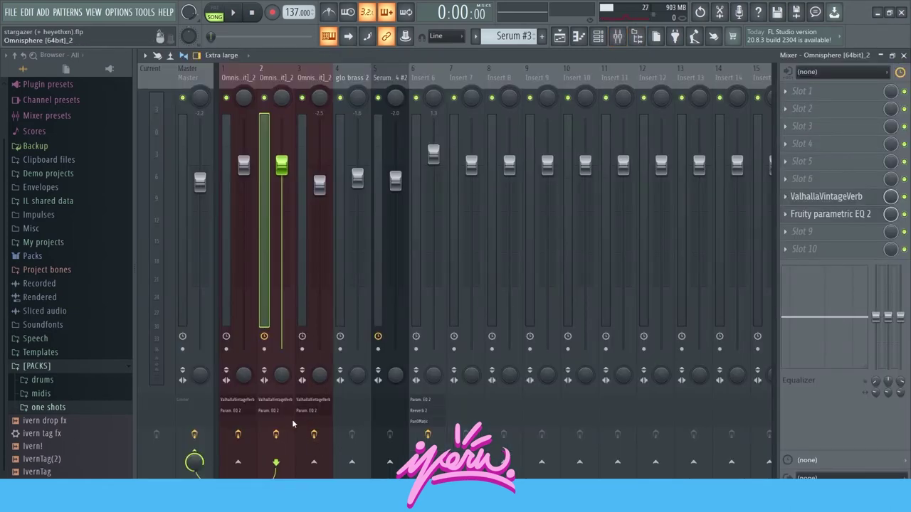
click(237, 93)
click(825, 196)
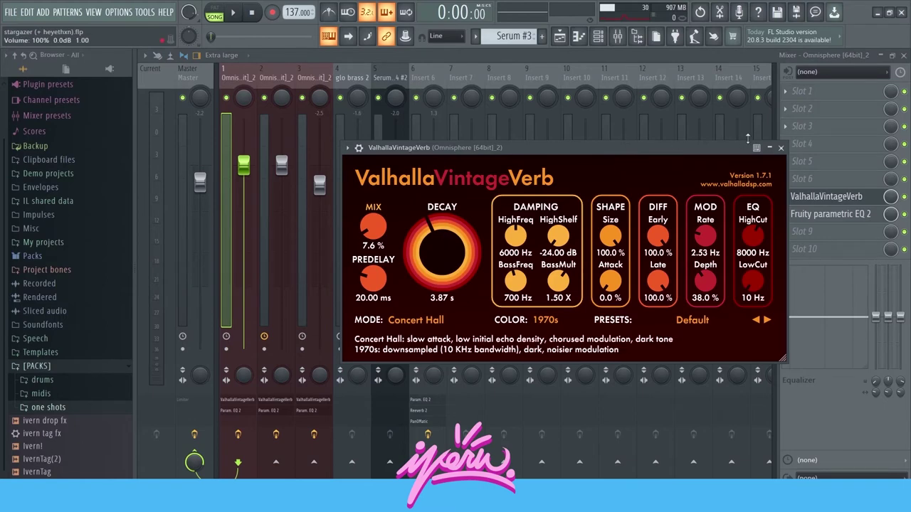
click(781, 147)
click(840, 213)
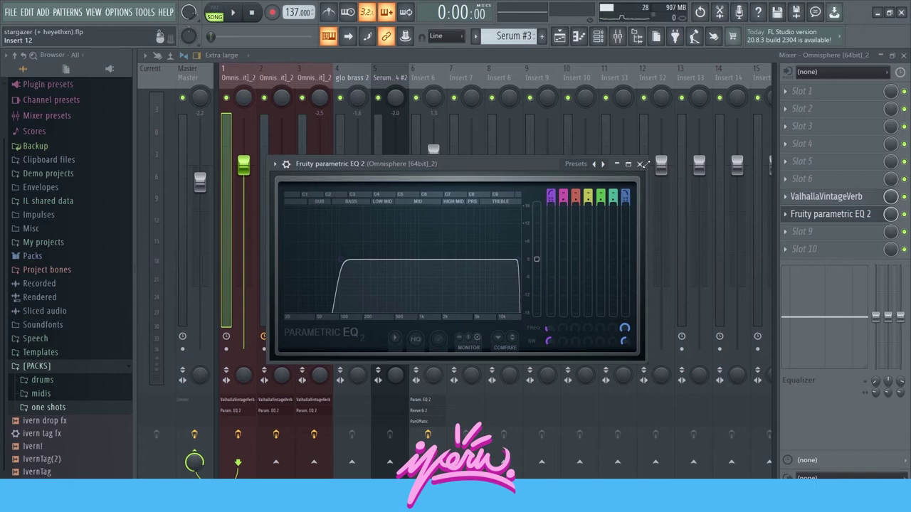
click(639, 164)
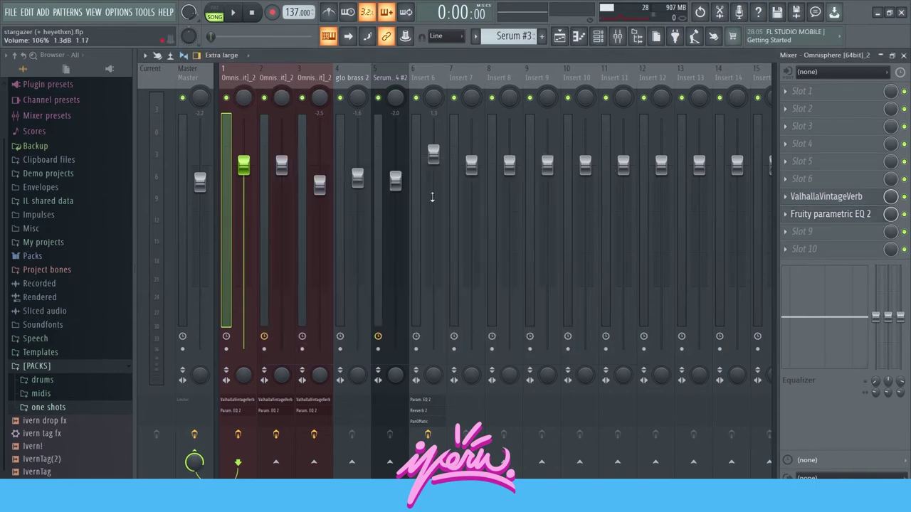
click(561, 37)
In the arrangement, box-select the automation clips on Tracks 6–8 and the one-shot clips on Tracks 10–13
click(560, 37)
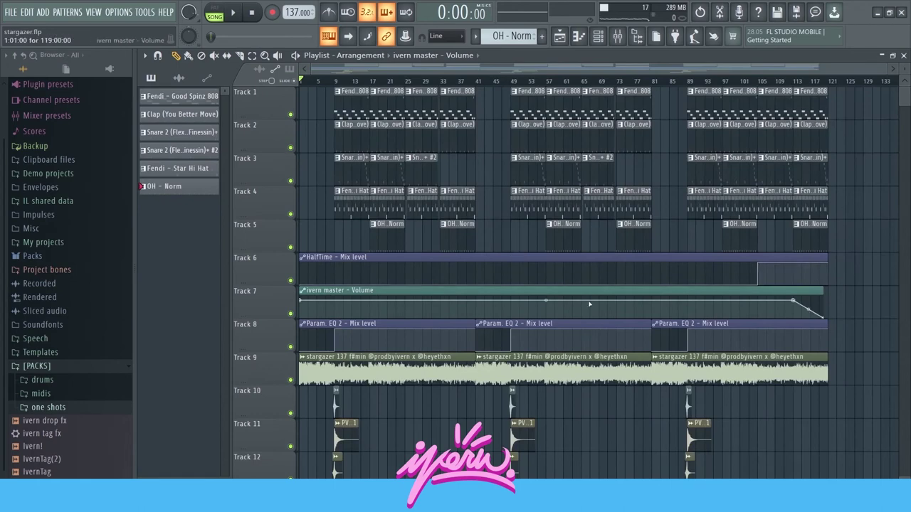
scroll(849, 298, down, 2)
drag(848, 299, 302, 306)
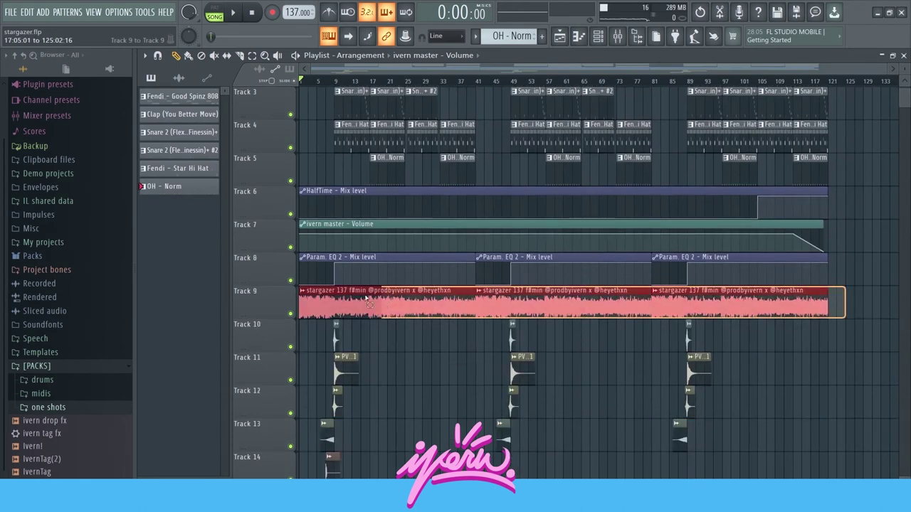
scroll(479, 318, up, 1)
scroll(479, 361, up, 1)
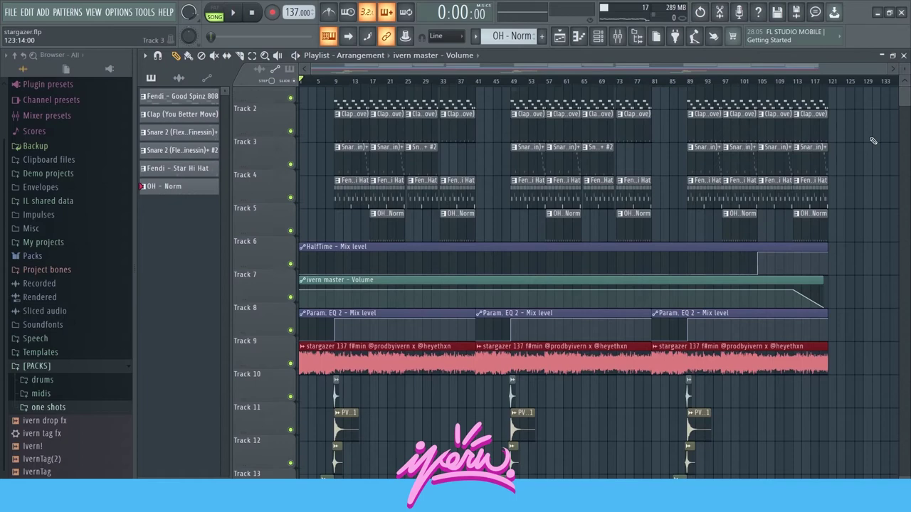
drag(858, 88, 225, 227)
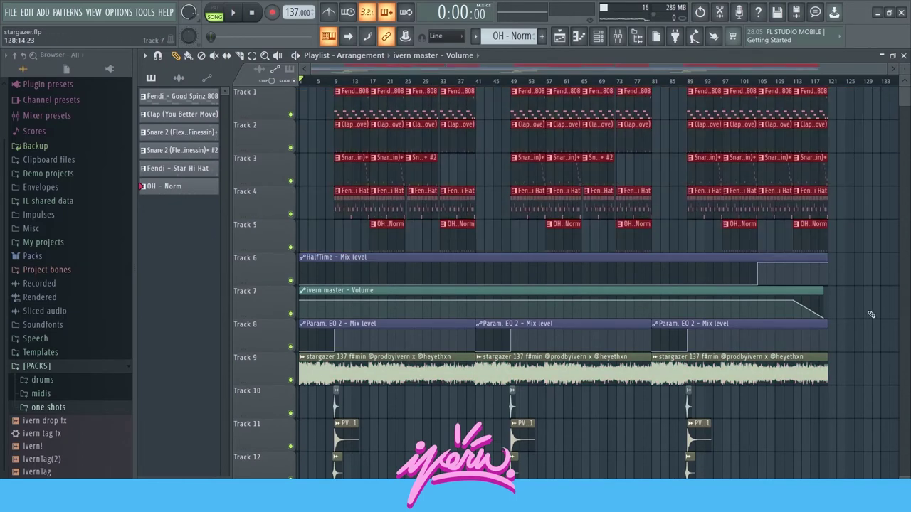
drag(861, 258, 248, 333)
scroll(249, 338, down, 3)
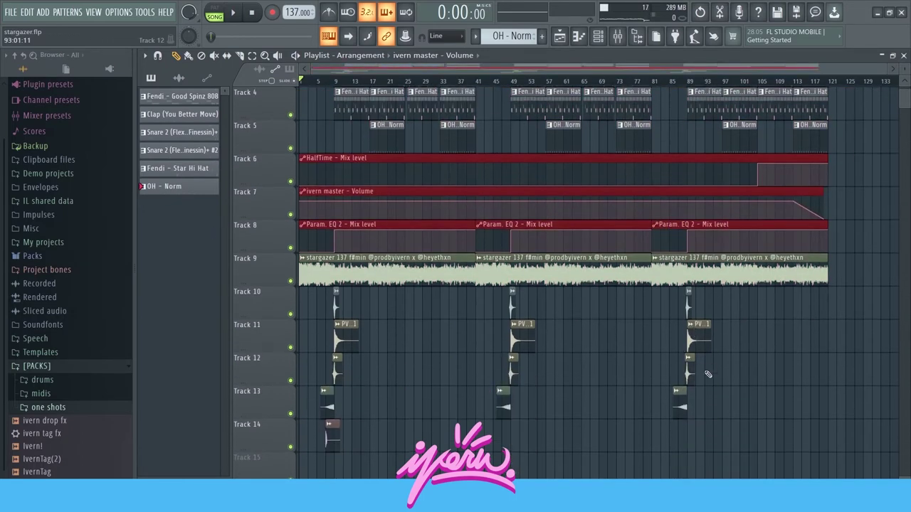
drag(755, 315, 301, 416)
Clear the clip selection and select the single clip on Track 14
click(370, 439)
scroll(378, 332, down, 4)
click(330, 295)
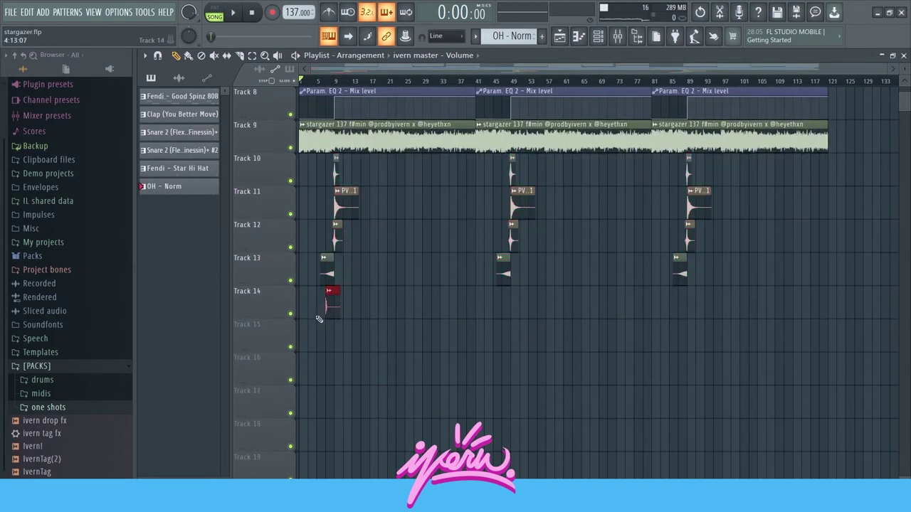
scroll(334, 299, up, 7)
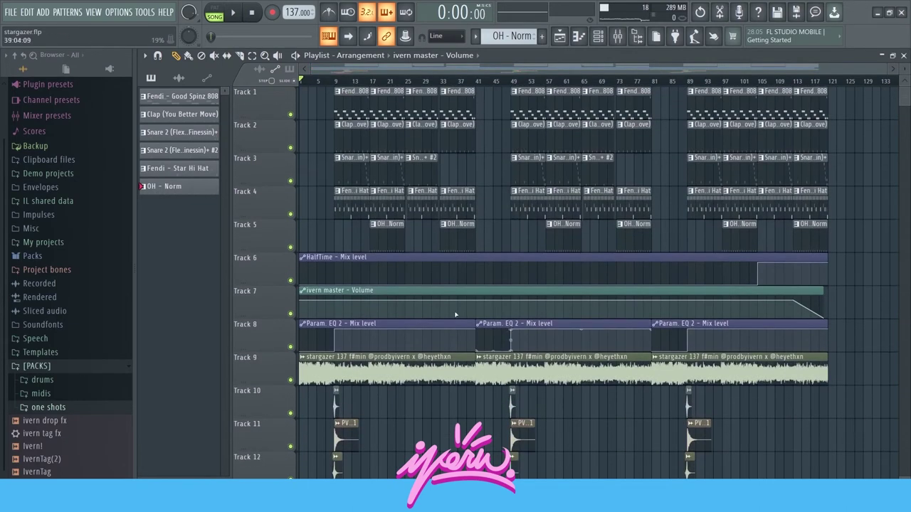
scroll(417, 361, down, 5)
scroll(417, 360, up, 5)
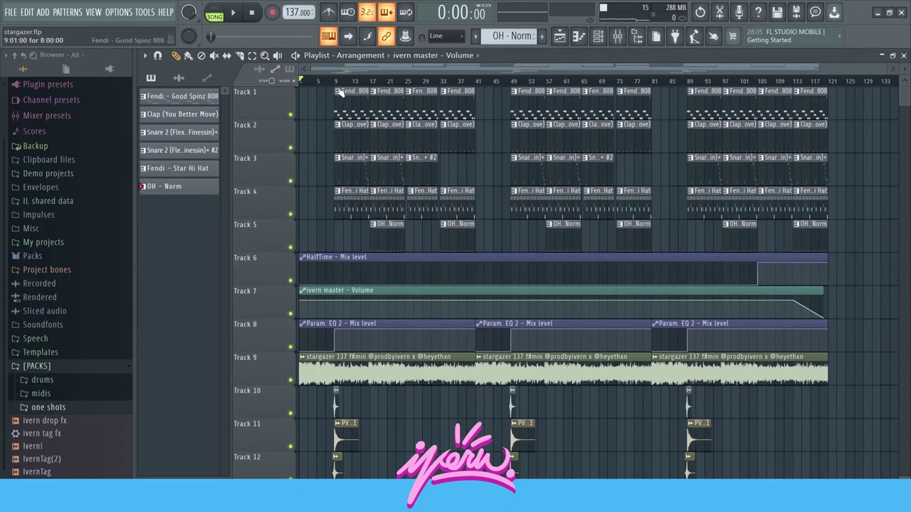
Set the song position to bar 9, select all Param. EQ 2 clips on Track 8, and show the mixer
click(334, 81)
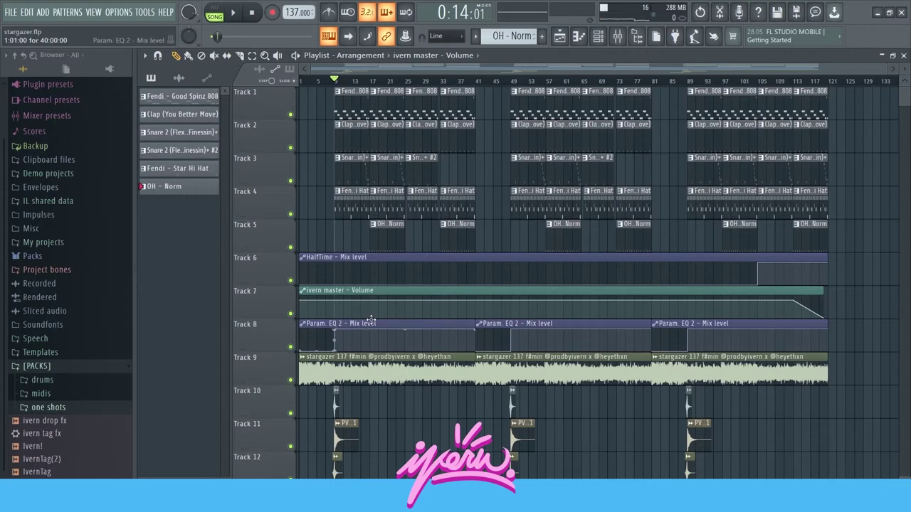
drag(846, 329, 303, 334)
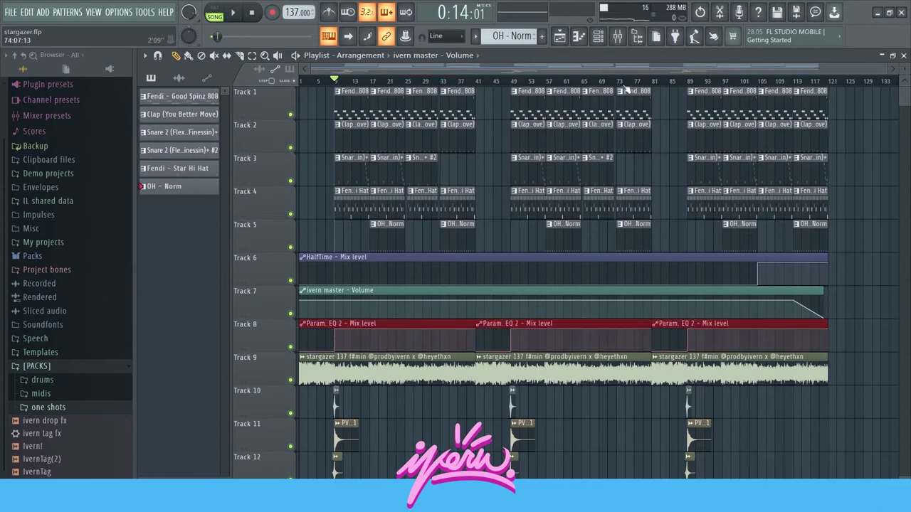
click(618, 35)
click(571, 136)
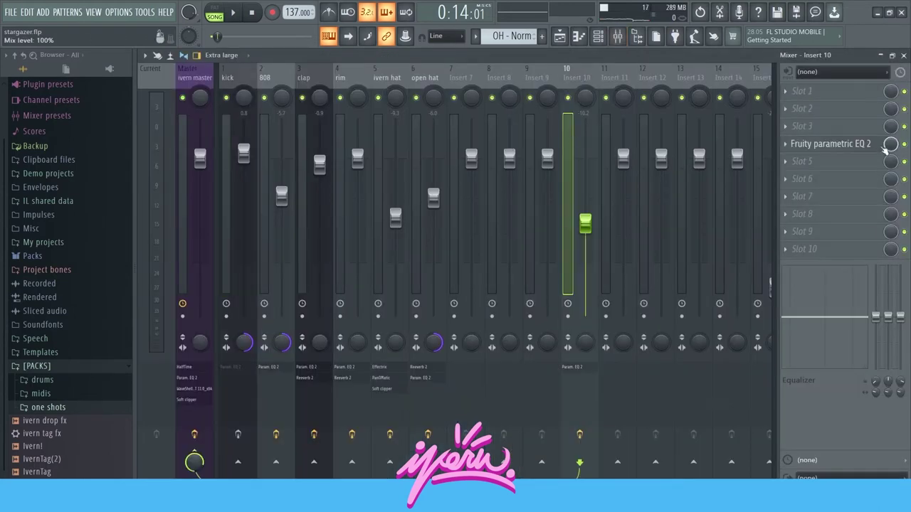
click(836, 145)
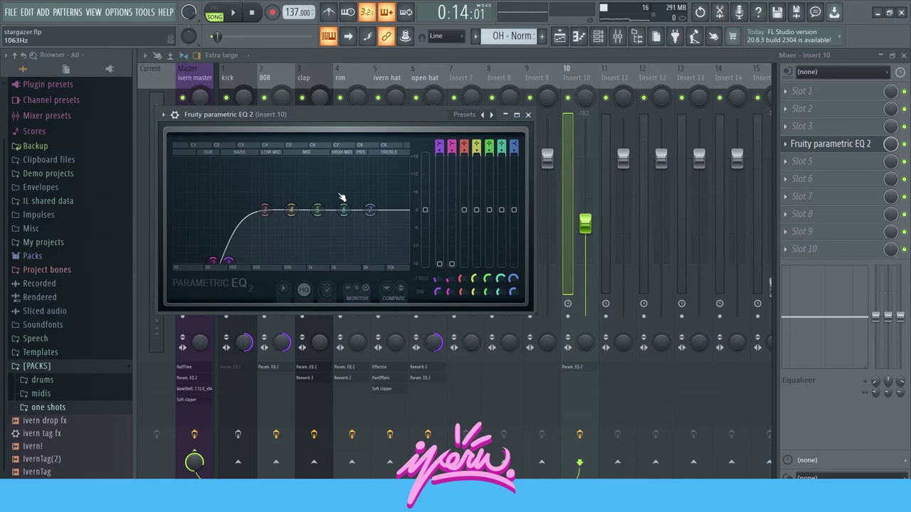
click(529, 114)
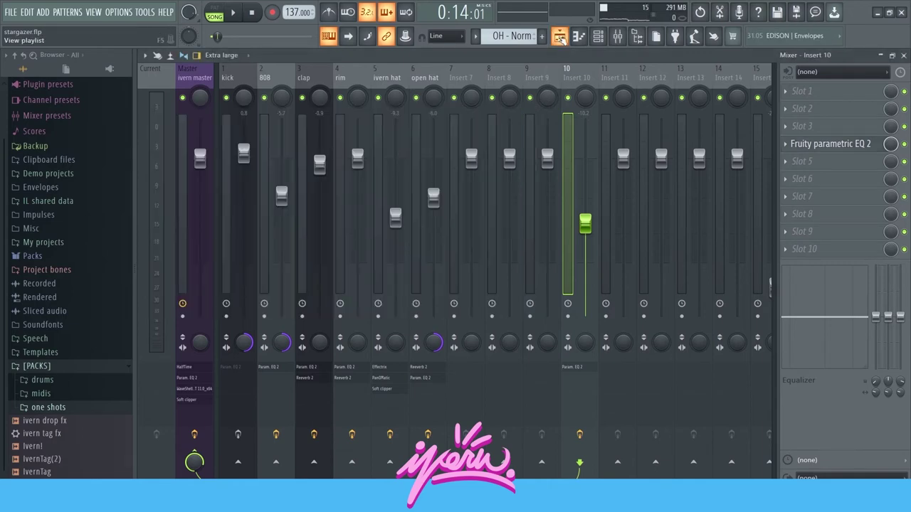
Show the playlist again and inspect the automation clips on Tracks 6–9 by selecting and then clearing them
key(F5)
scroll(316, 367, up, 3)
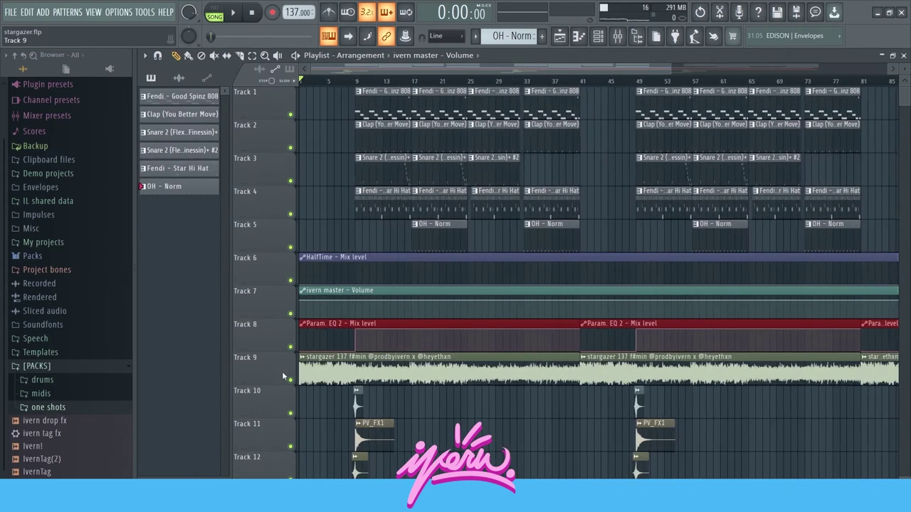
drag(709, 120, 704, 427)
click(362, 427)
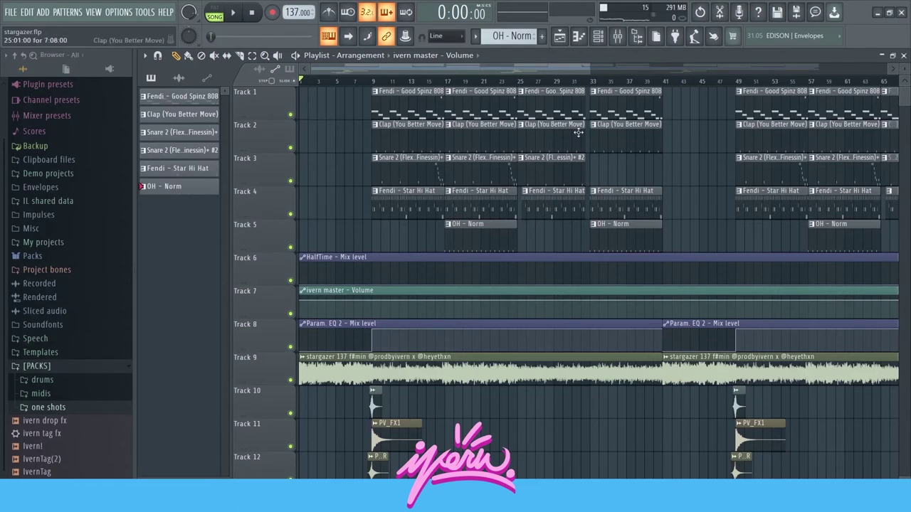
scroll(821, 344, down, 3)
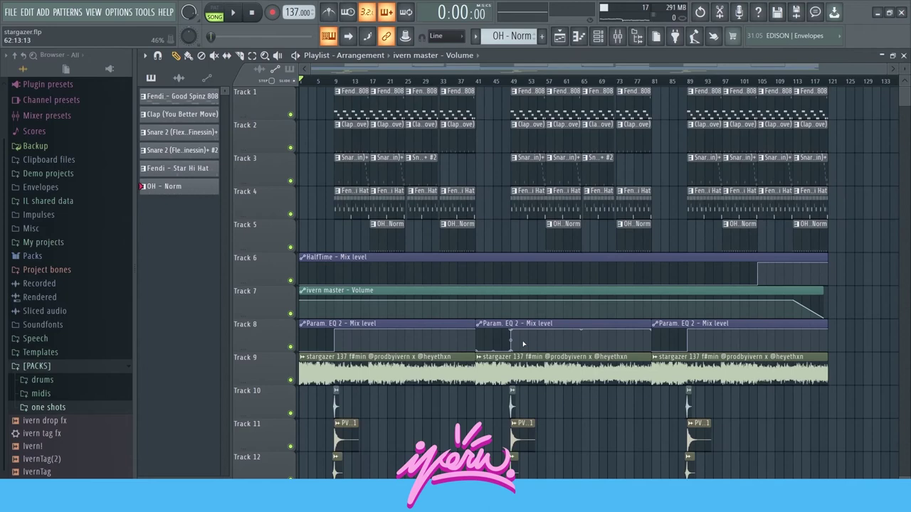
scroll(311, 341, up, 5)
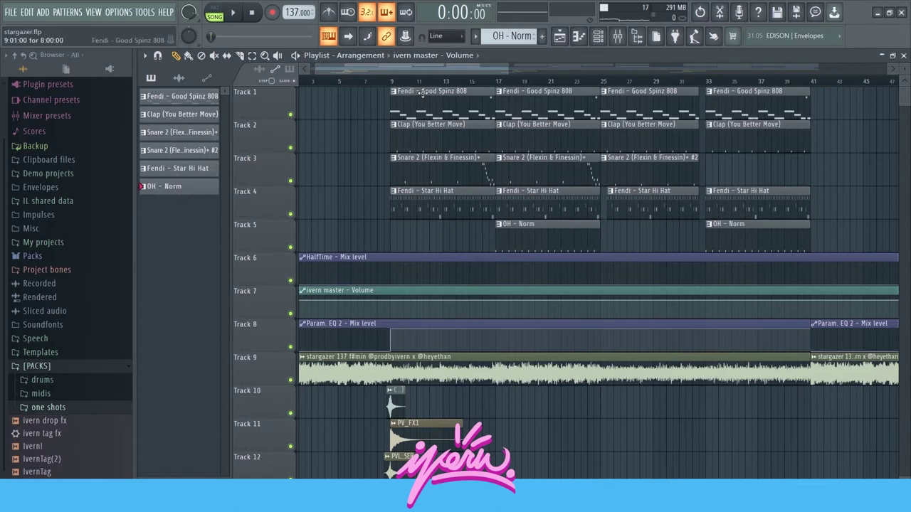
Set the song position to bar 9 and preview the Fendi - Good Spinz 808 pattern's notes
scroll(361, 84, down, 3)
click(361, 84)
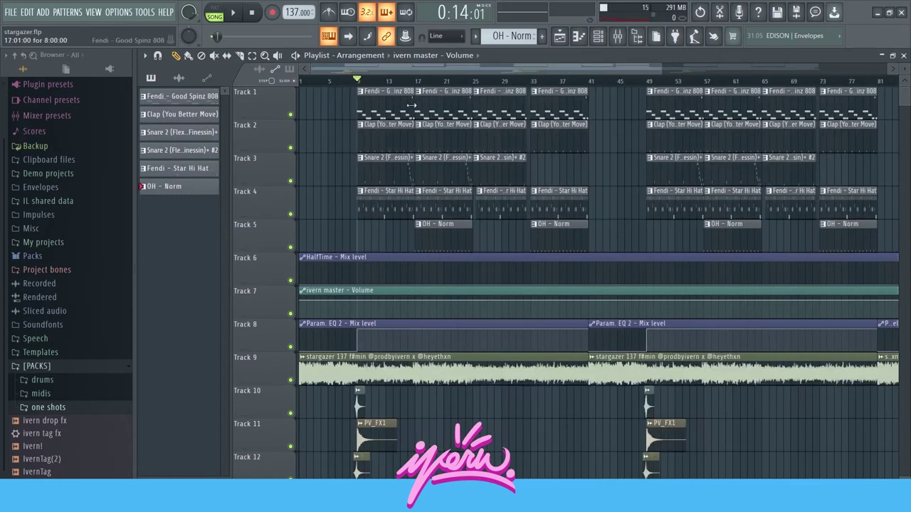
double_click(379, 100)
click(577, 37)
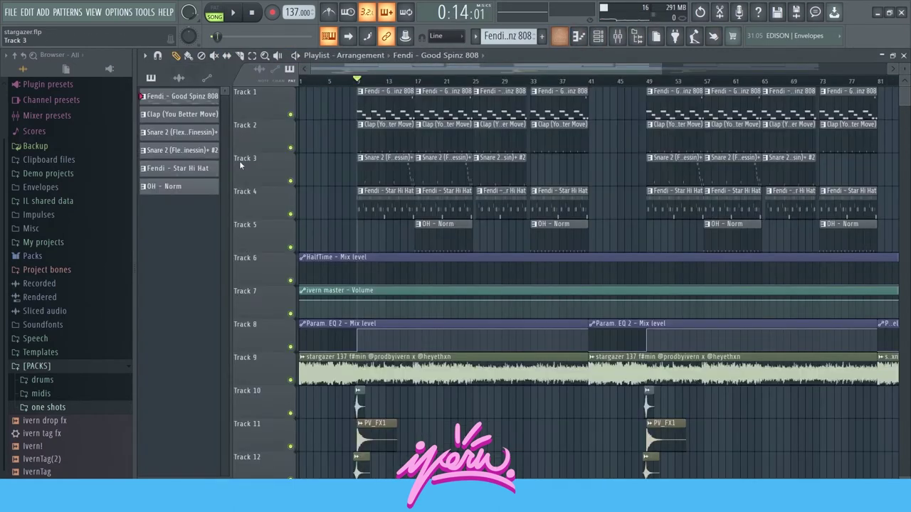
Mute Tracks 2–5, play from bar 9 while viewing the 808 notes, and select the high D6 note
drag(290, 147, 293, 249)
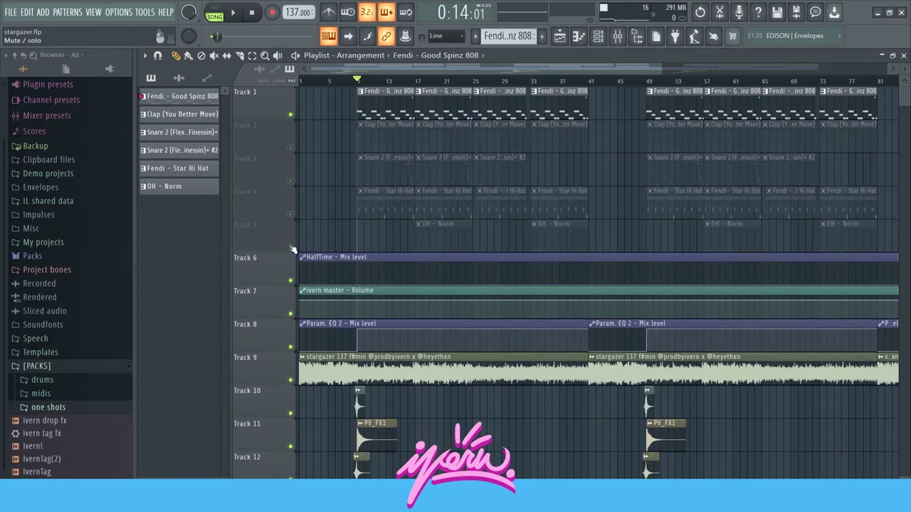
key(space)
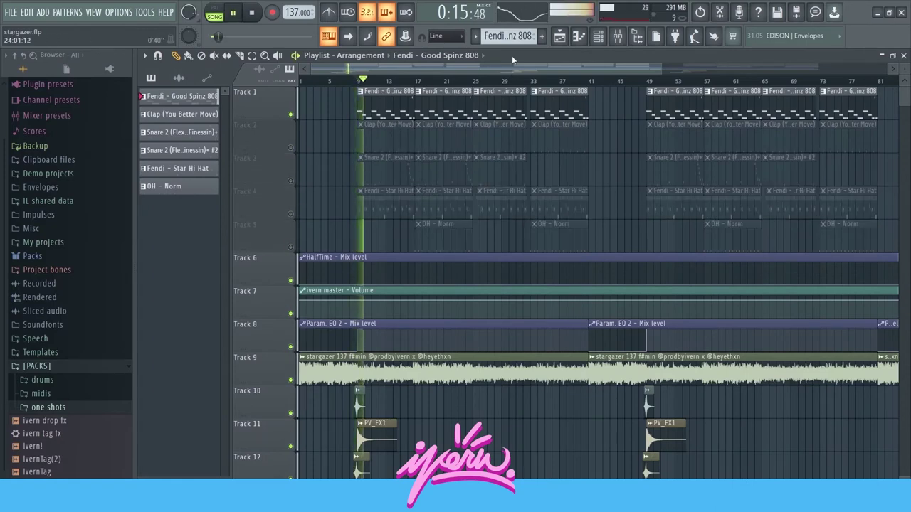
key(F7)
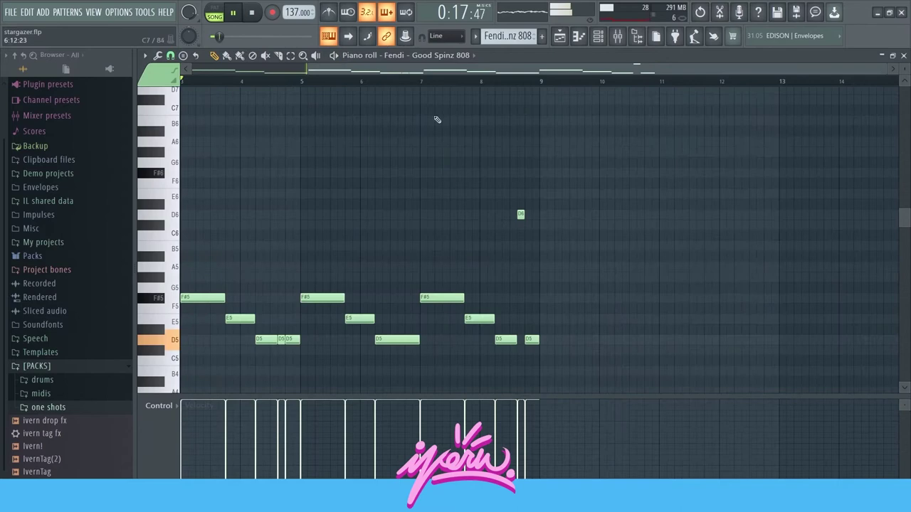
scroll(713, 209, down, 3)
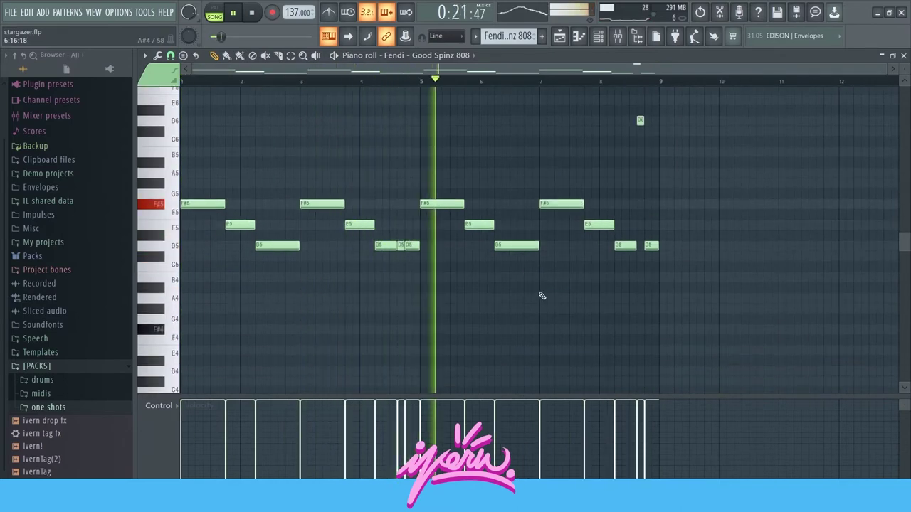
key(space)
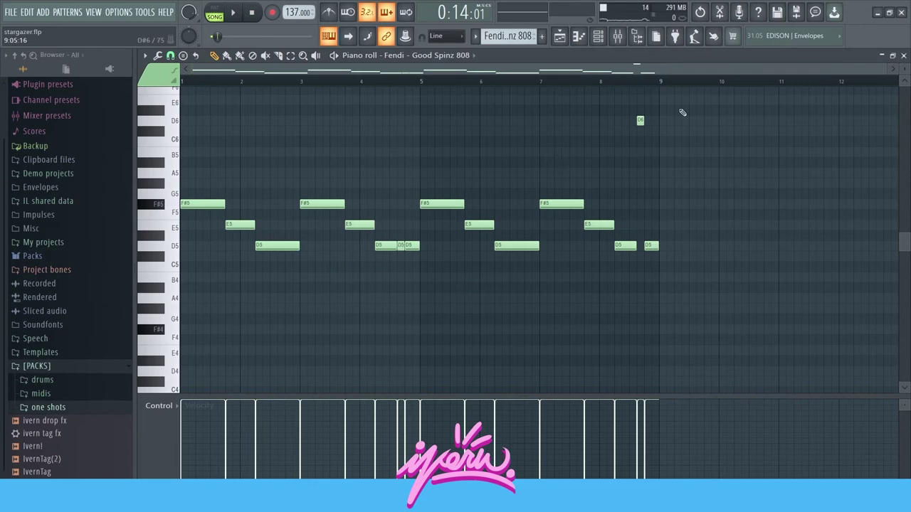
drag(681, 113, 612, 146)
Unmute the clap and snare tracks, checking the Clap (You Better Move) notes along the way
click(565, 39)
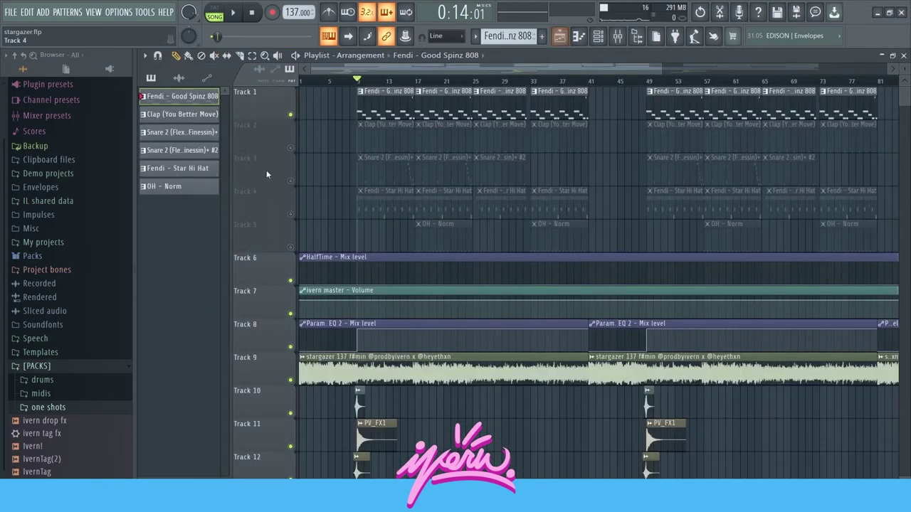
click(292, 148)
double_click(397, 135)
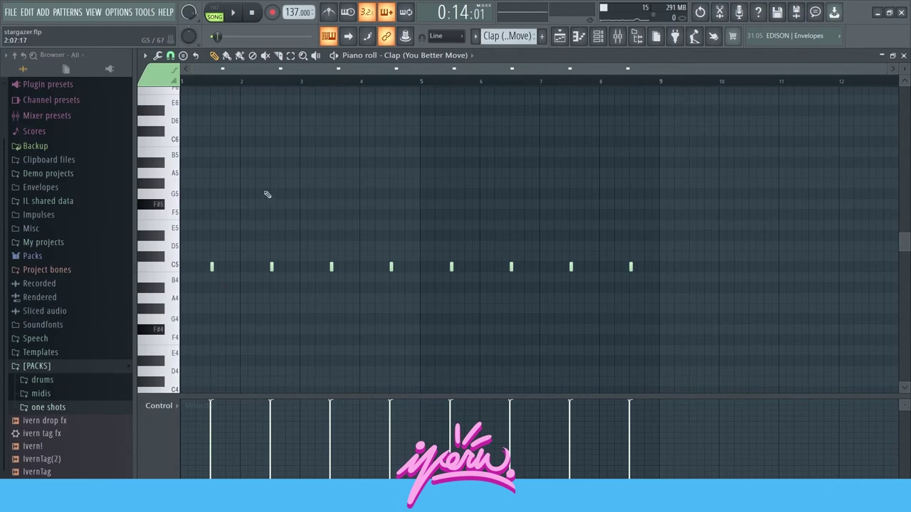
click(560, 36)
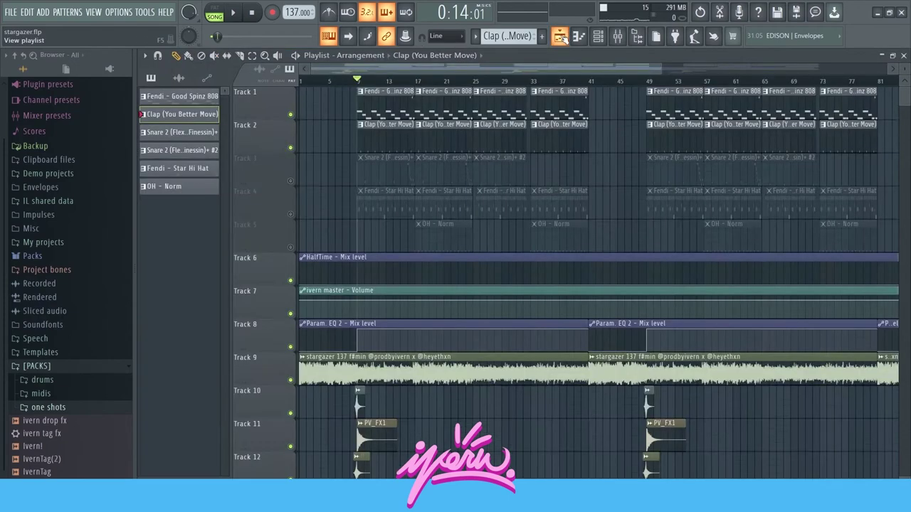
click(291, 182)
Play the Snare 2 pattern and audition its descending snare roll in bars 8–9
double_click(392, 178)
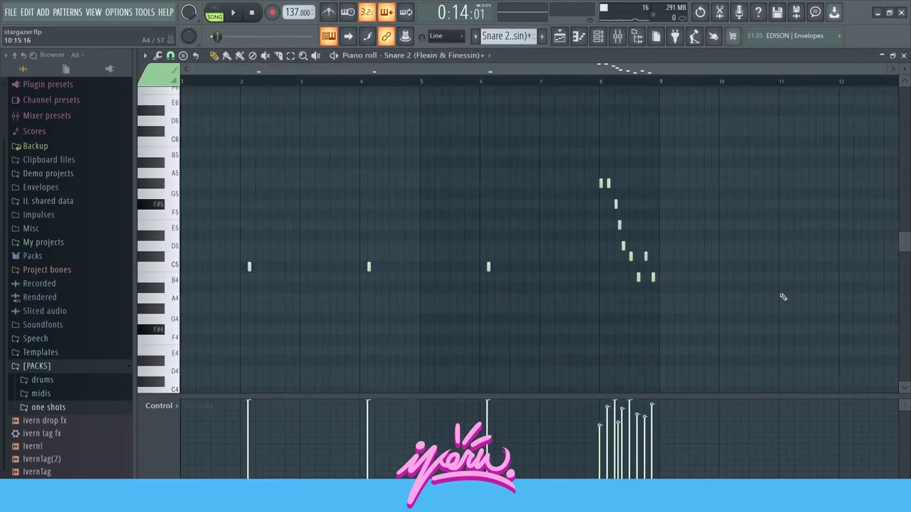
key(space)
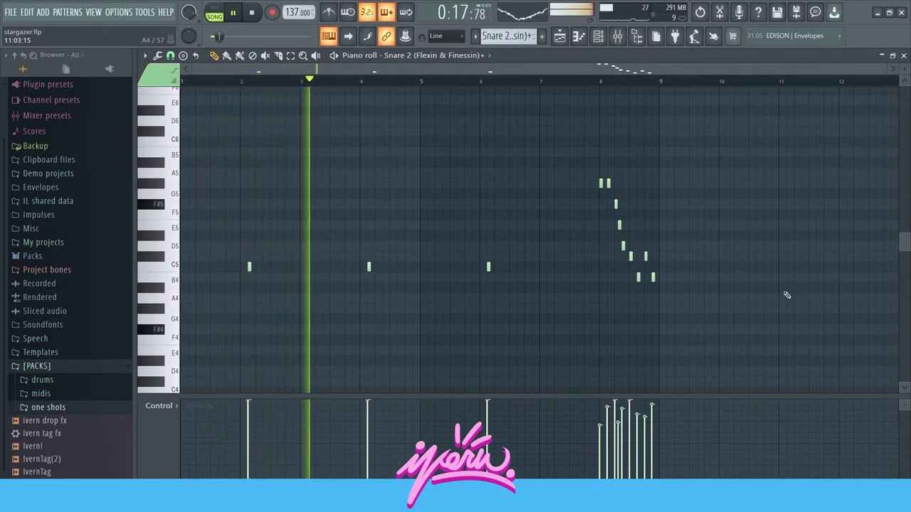
key(space)
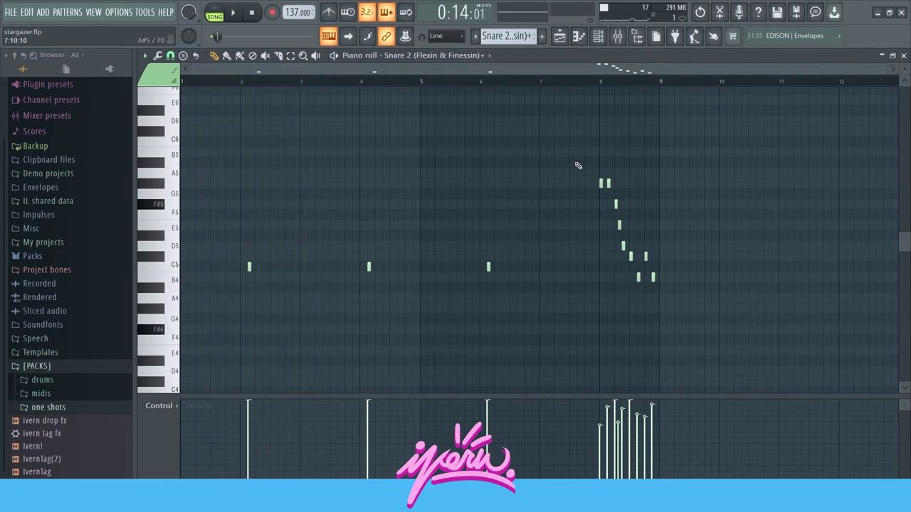
drag(577, 163, 730, 325)
click(615, 117)
key(space)
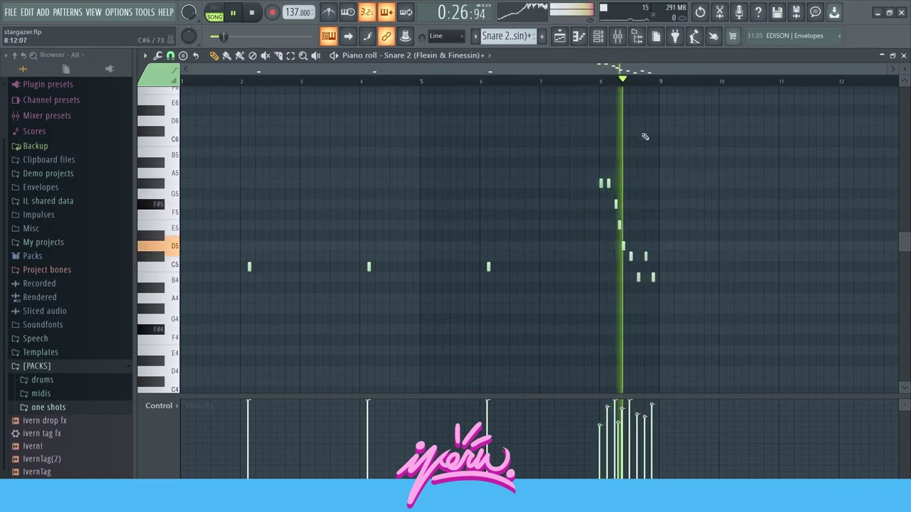
key(space)
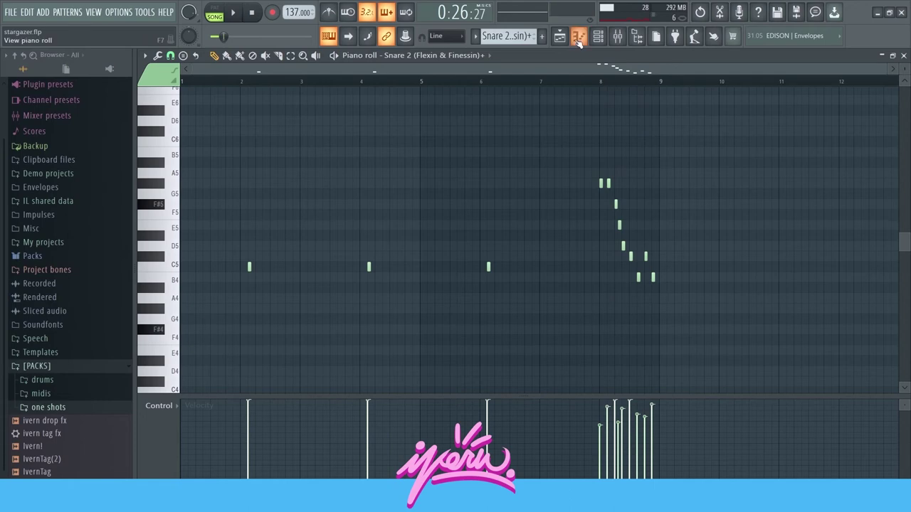
key(F5)
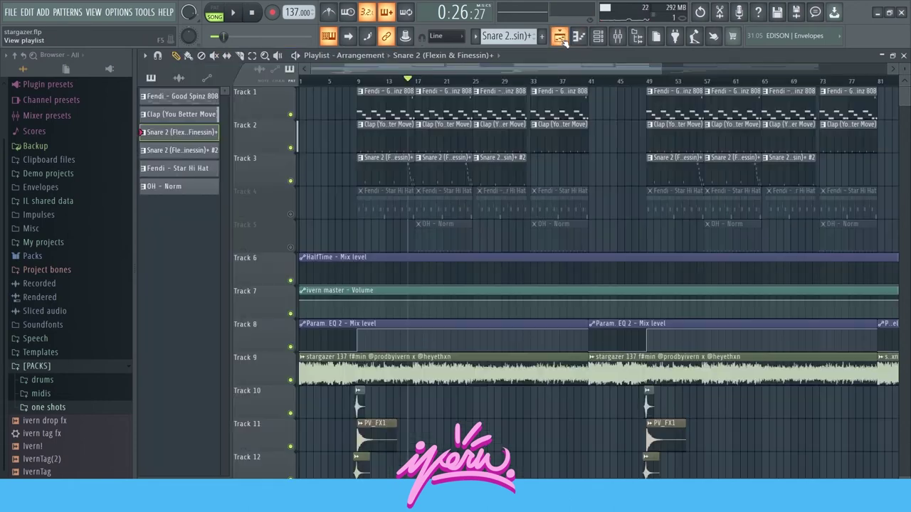
Reopen the Snare 2 (Flexin & Finessin) notes, select the roll near bar 8, and play the pattern again
double_click(395, 184)
drag(754, 148, 554, 341)
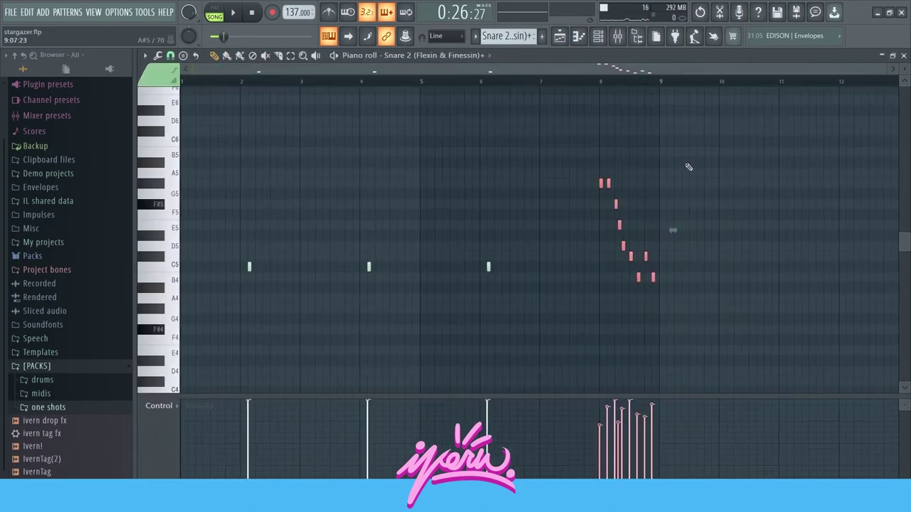
key(ctrl+d)
click(560, 36)
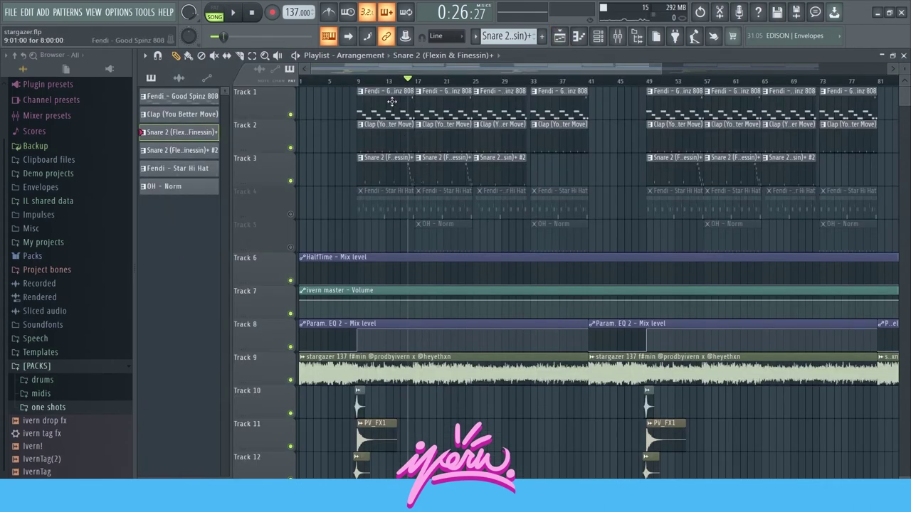
double_click(388, 167)
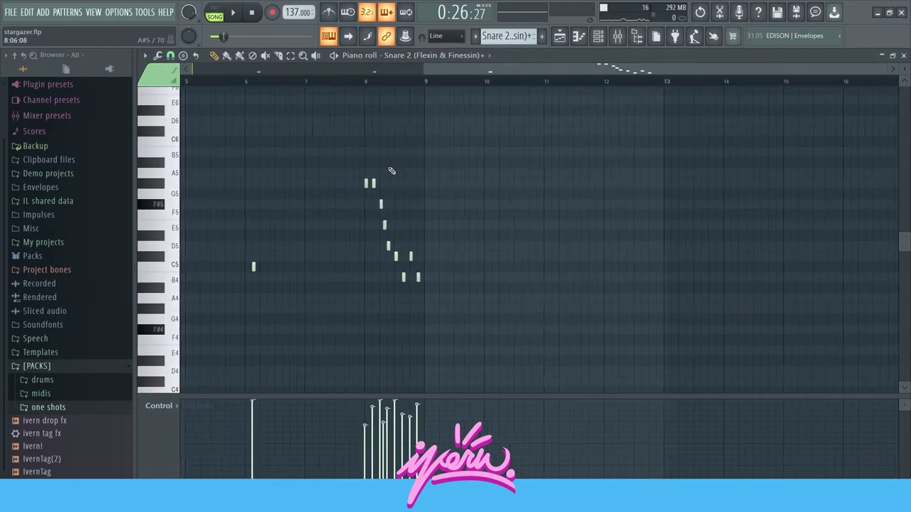
key(space)
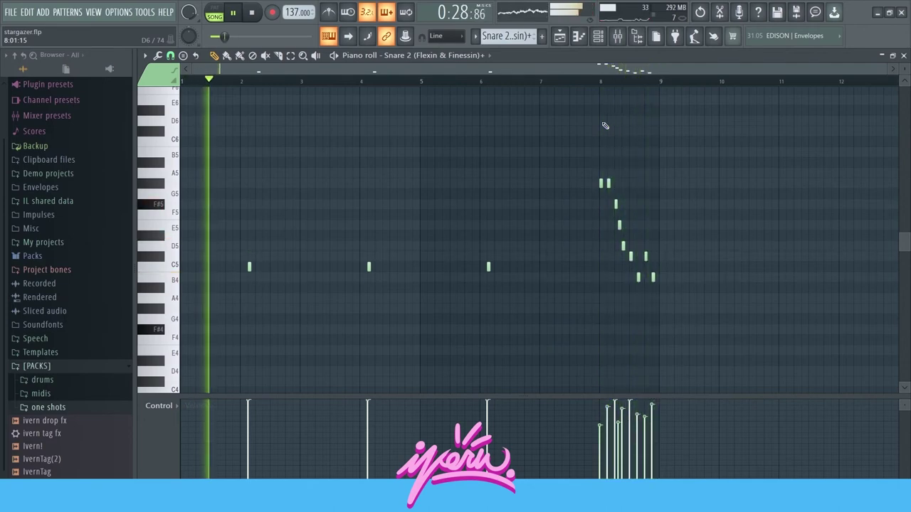
key(space)
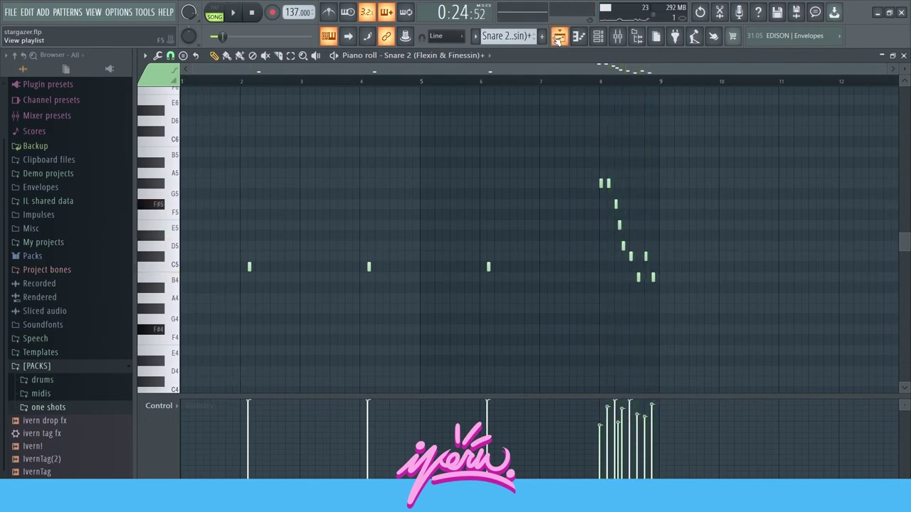
Back in the arrangement, solo and then unsolo Track 4, and play the song from bar 9
click(558, 39)
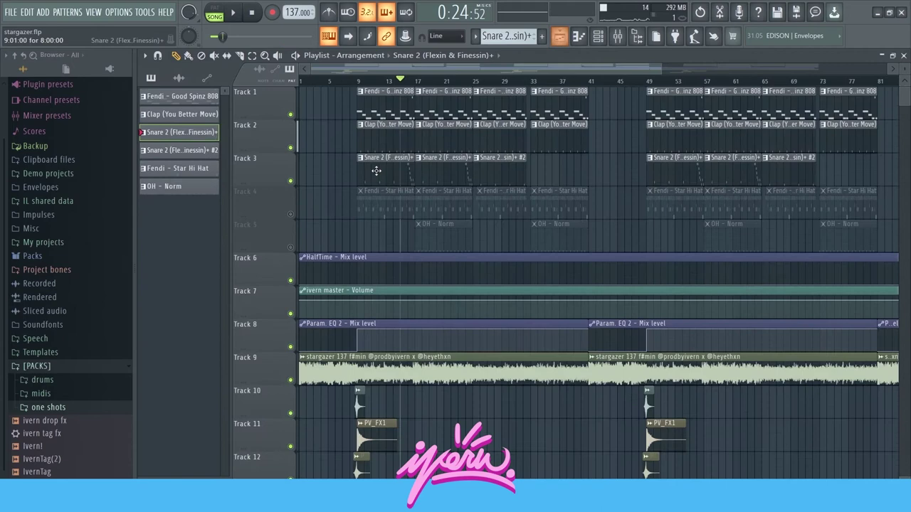
right_click(291, 215)
right_click(292, 215)
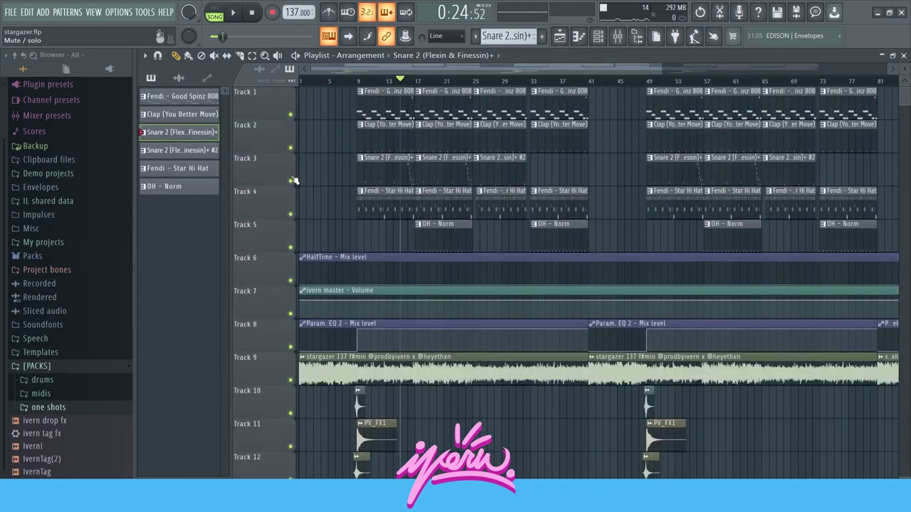
key(space)
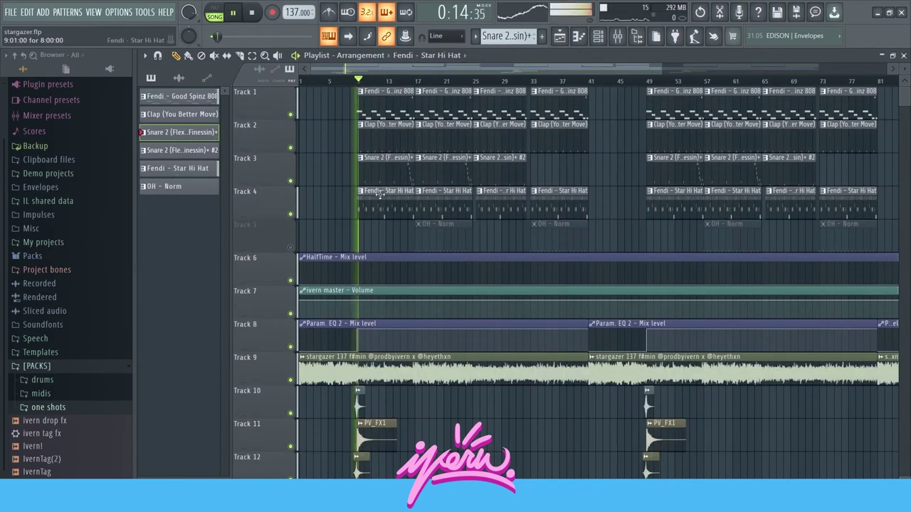
Review the Fendi - Star Hi Hat pattern's C5 hats and A4/G4 rolls, then return to the playlist
double_click(680, 196)
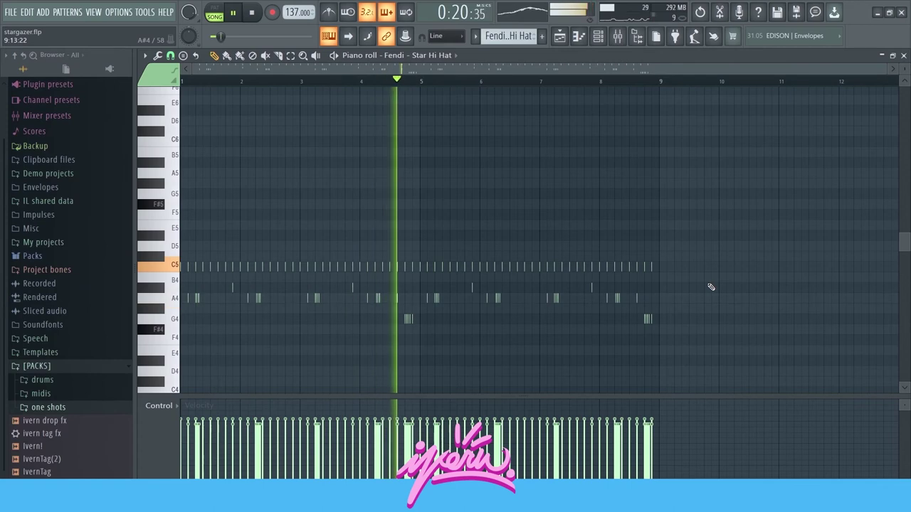
key(space)
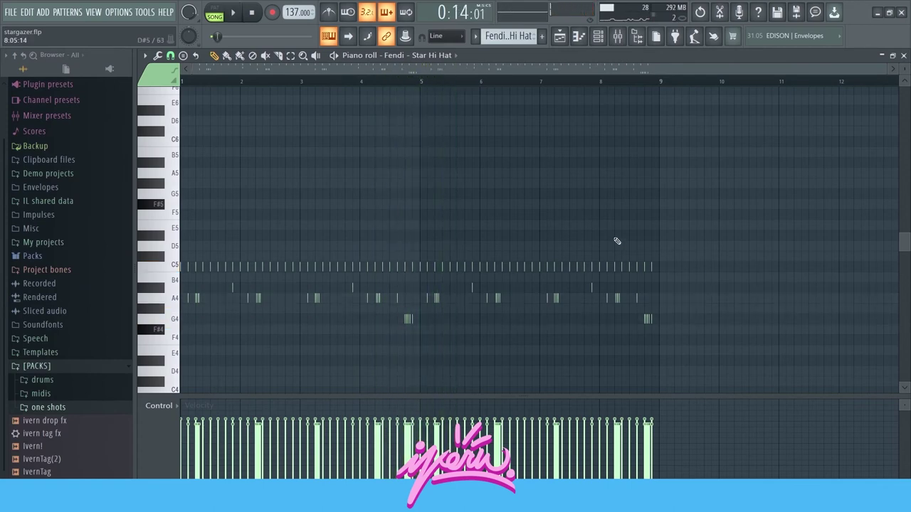
drag(805, 229, 258, 360)
click(258, 360)
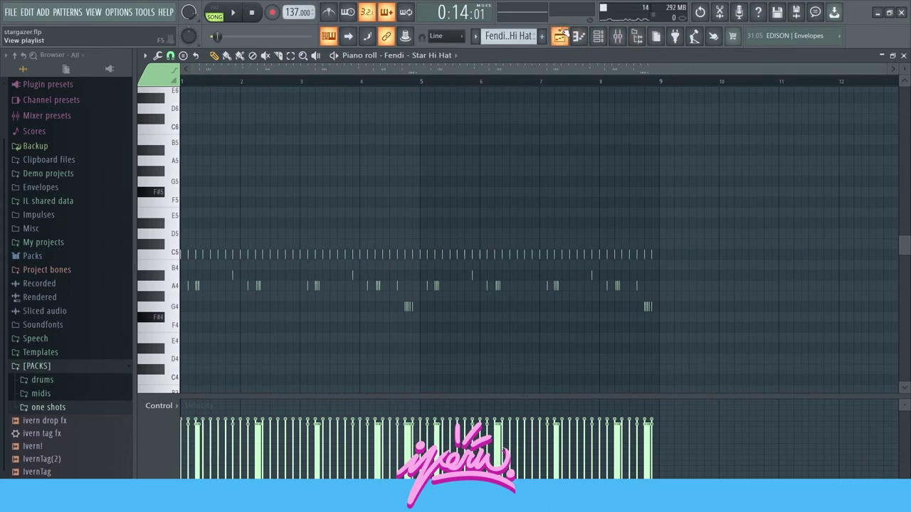
click(562, 37)
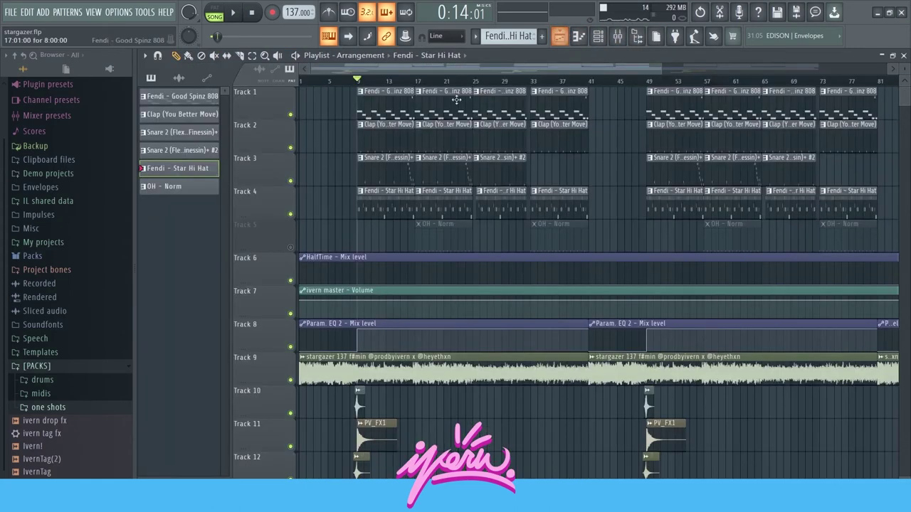
click(420, 83)
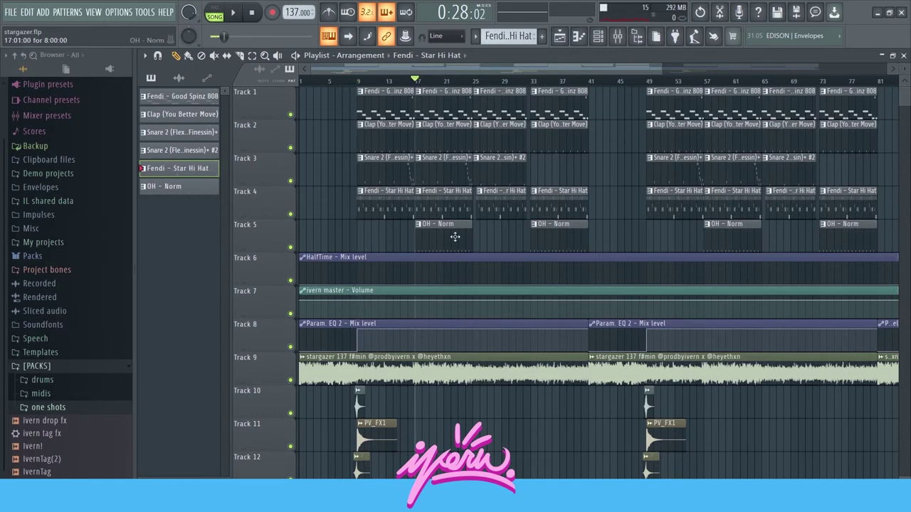
double_click(454, 237)
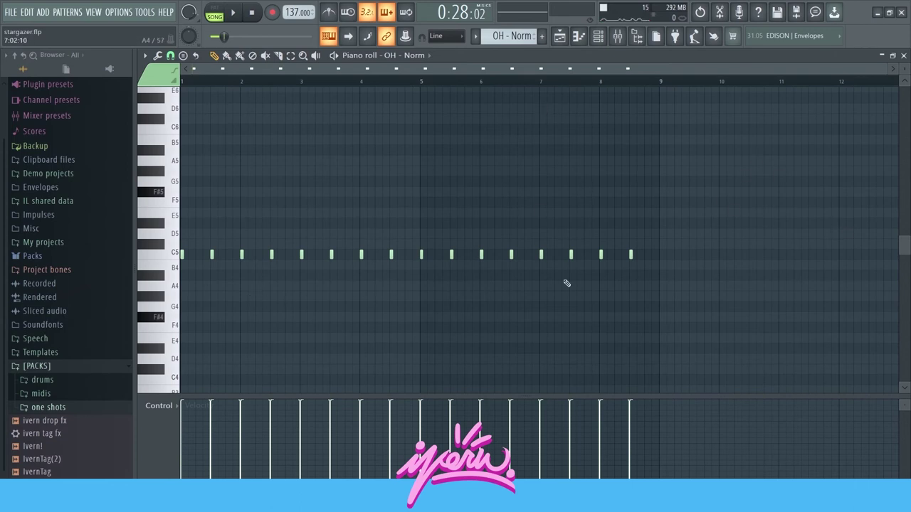
drag(744, 219, 180, 321)
click(427, 227)
click(561, 38)
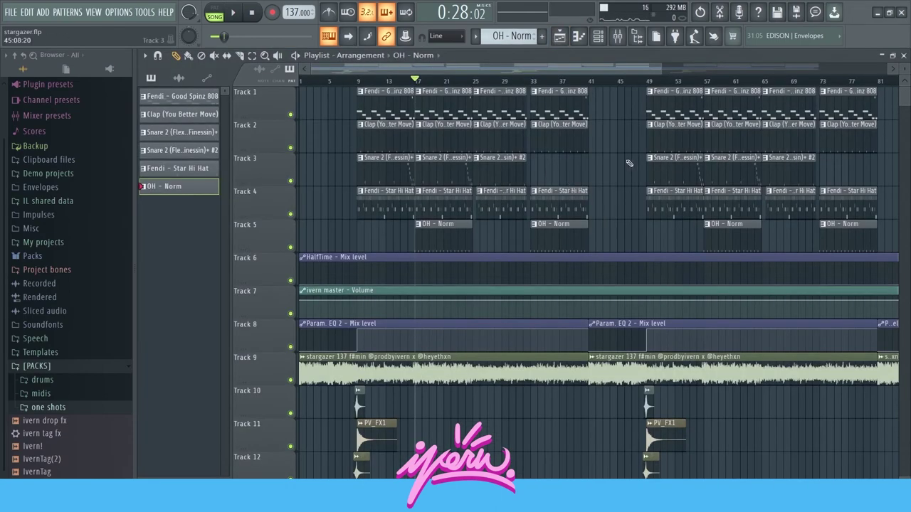
key(space)
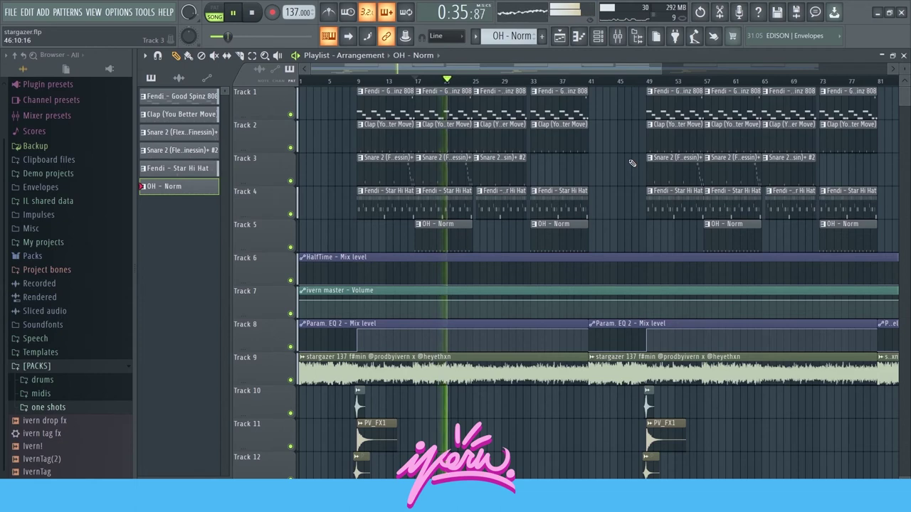
scroll(530, 81, up, 2)
click(530, 80)
scroll(531, 81, up, 5)
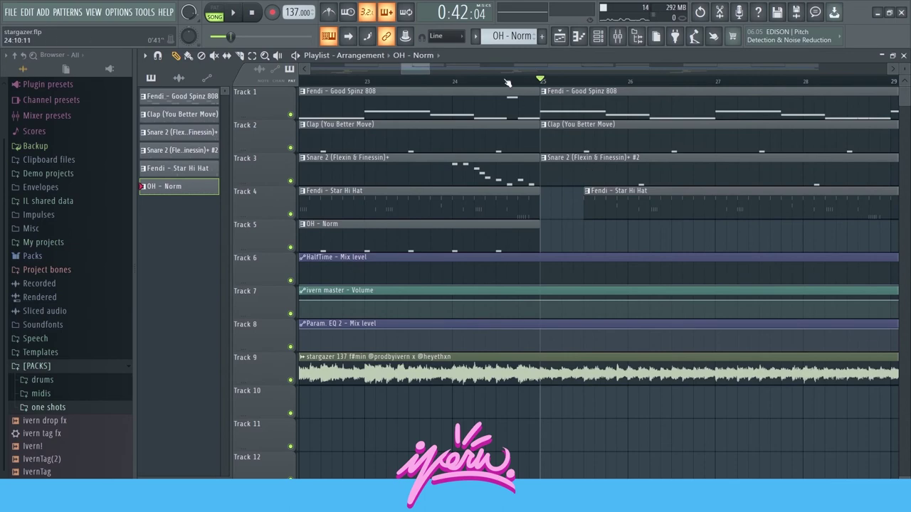
scroll(600, 200, down, 5)
scroll(740, 211, up, 3)
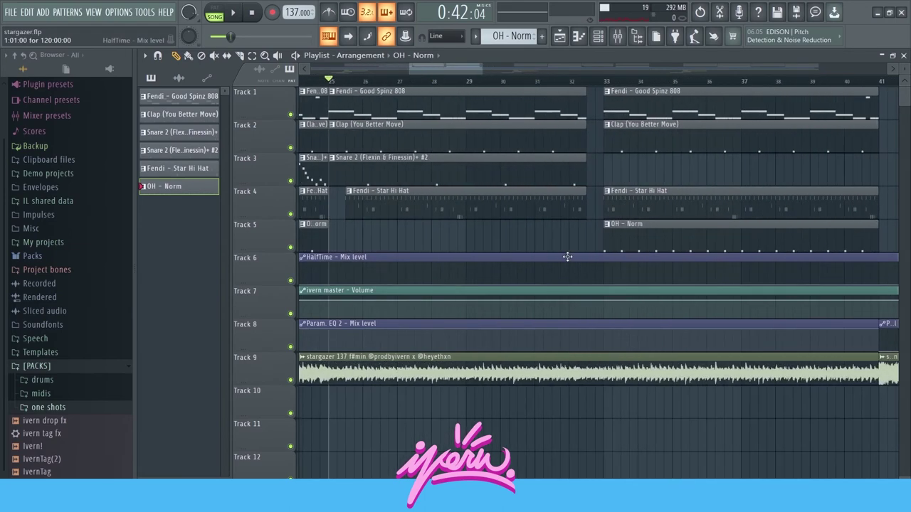
drag(328, 245, 565, 92)
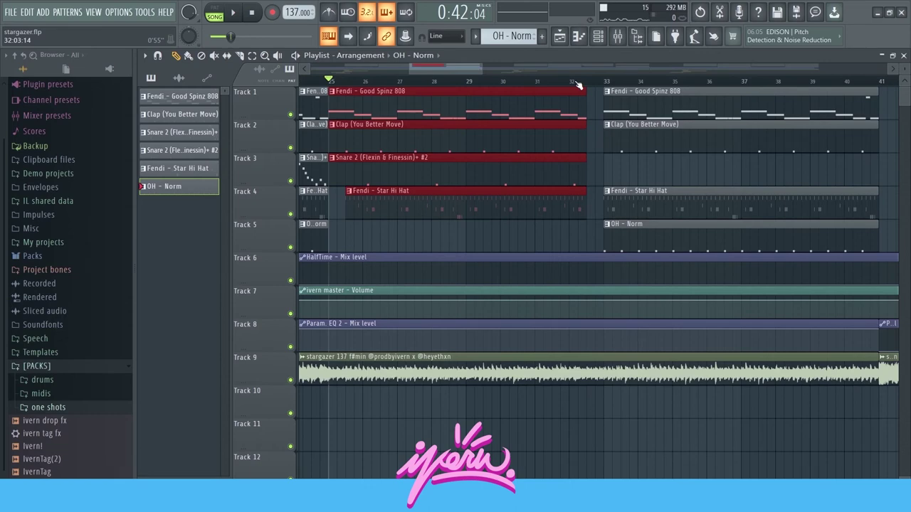
scroll(541, 143, down, 2)
scroll(508, 76, up, 5)
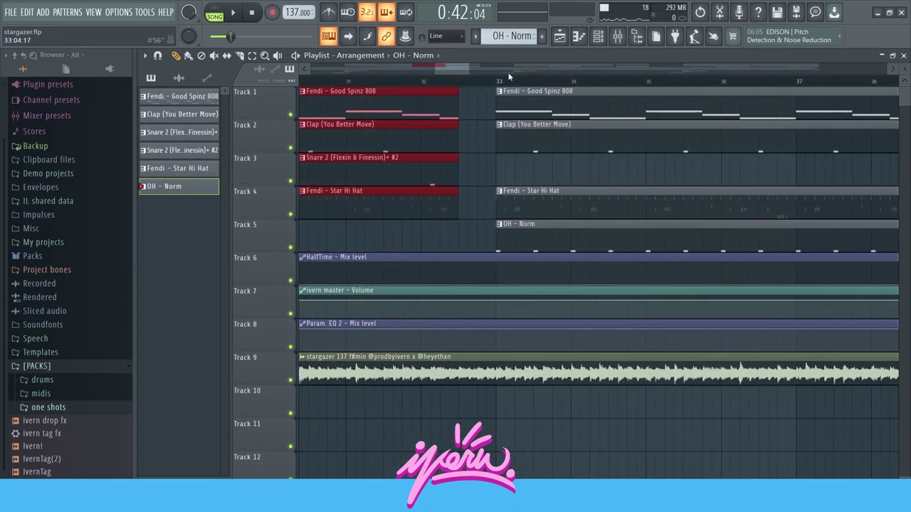
scroll(479, 199, down, 4)
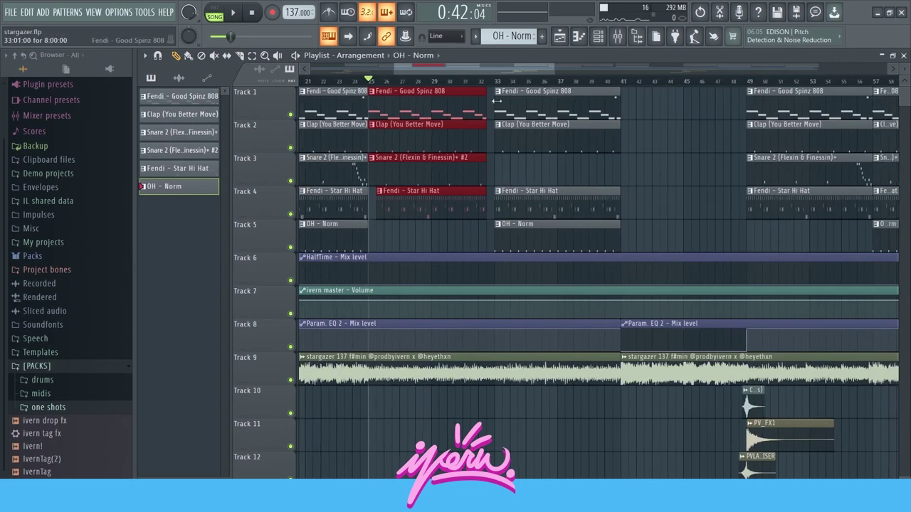
scroll(587, 208, down, 2)
click(558, 208)
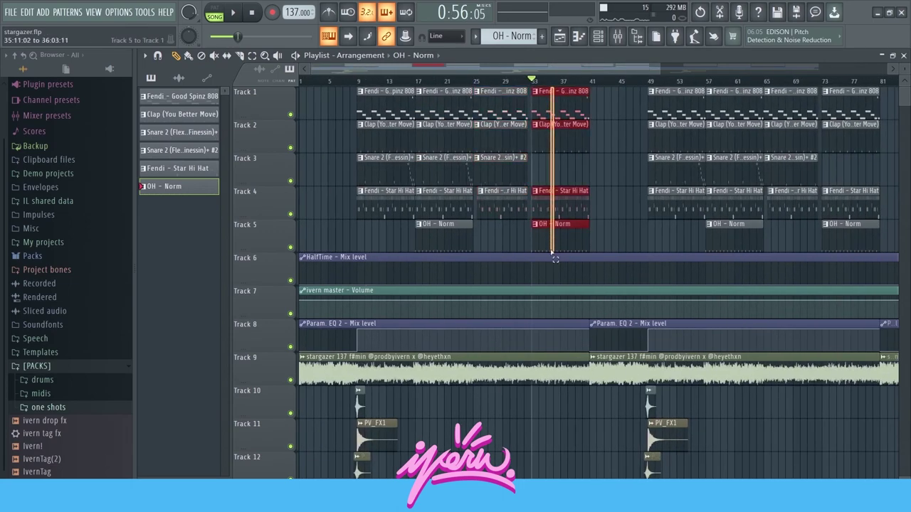
scroll(601, 248, down, 1)
click(569, 236)
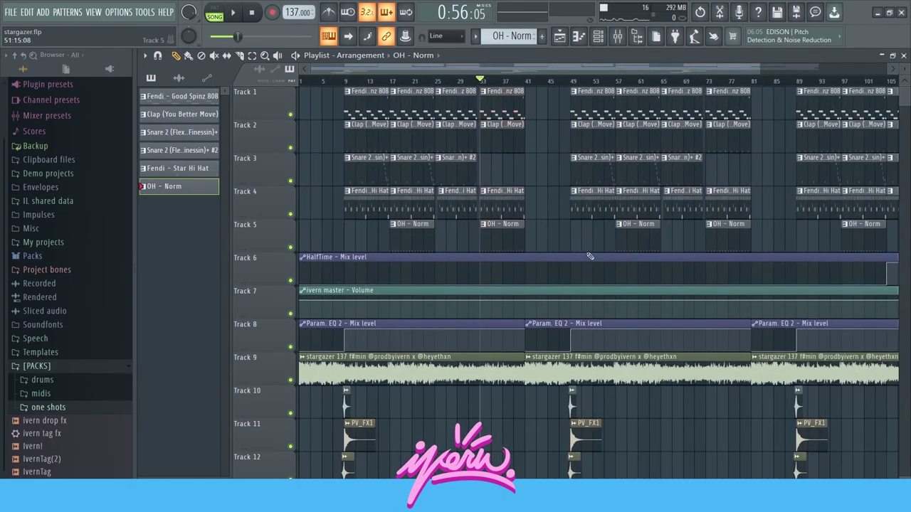
scroll(589, 256, up, 4)
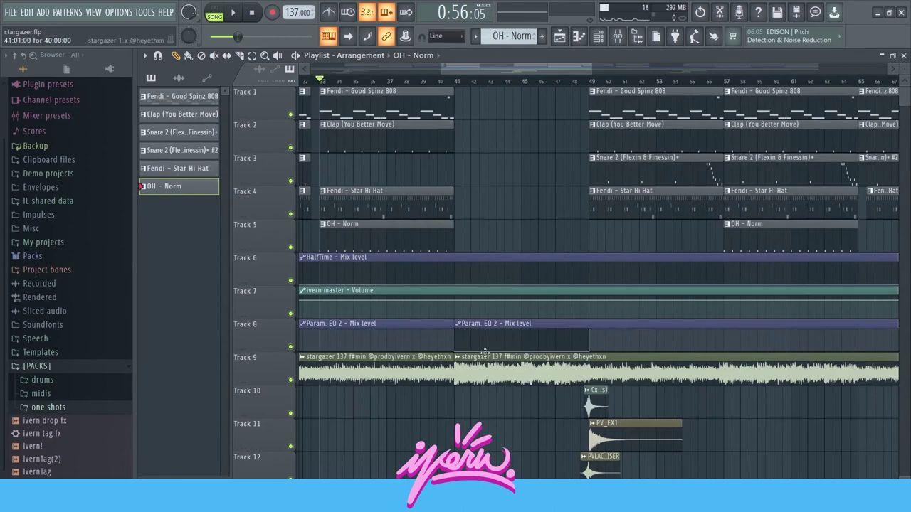
scroll(525, 264, down, 3)
drag(574, 102, 671, 245)
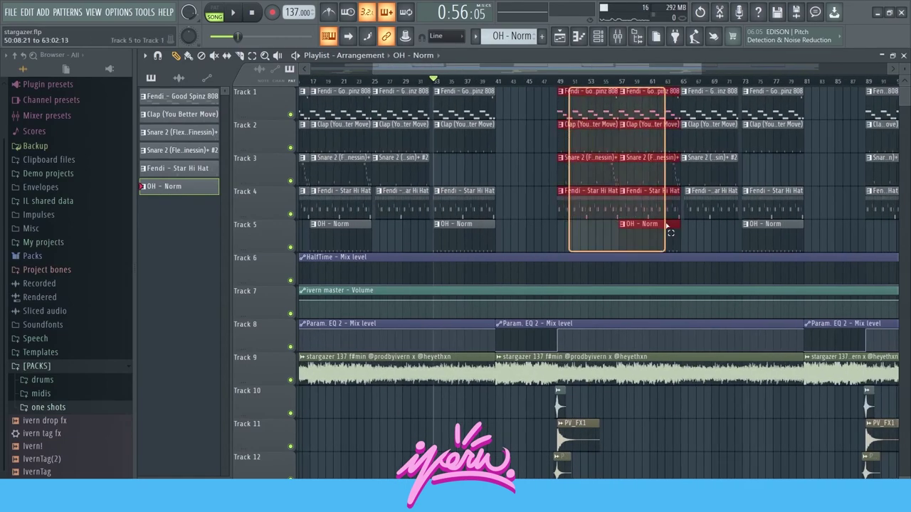
scroll(636, 388, down, 3)
scroll(636, 389, down, 6)
scroll(639, 393, up, 5)
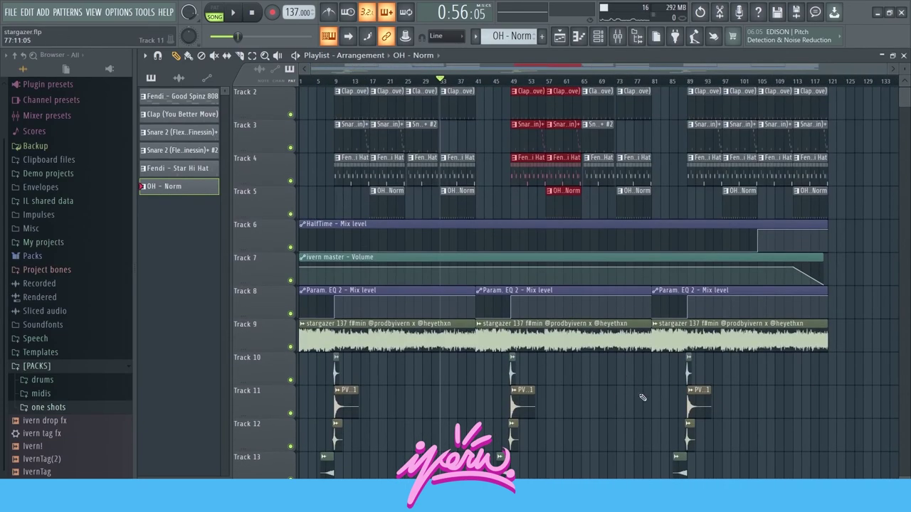
click(883, 297)
scroll(635, 164, up, 1)
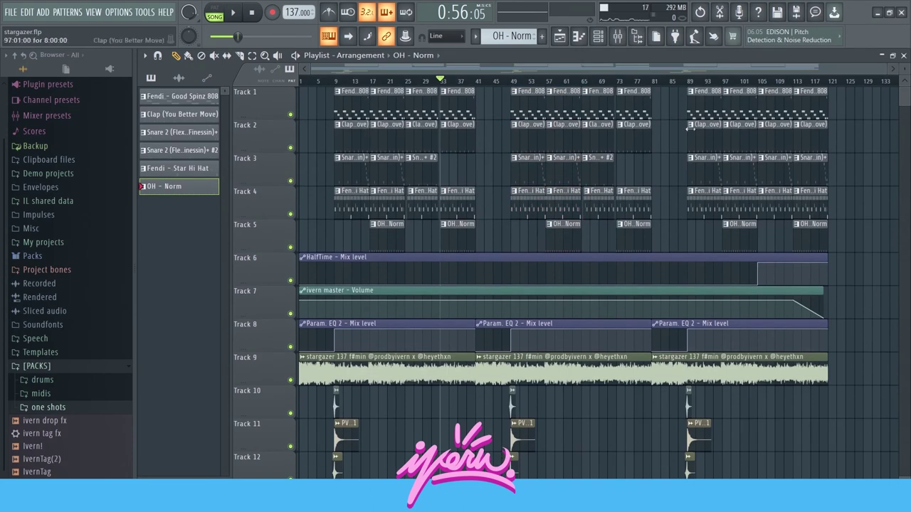
click(745, 84)
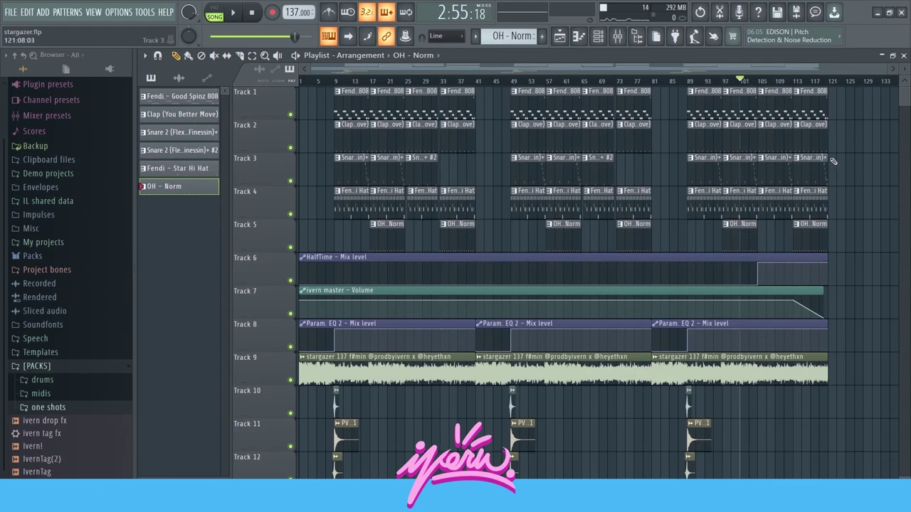
key(space)
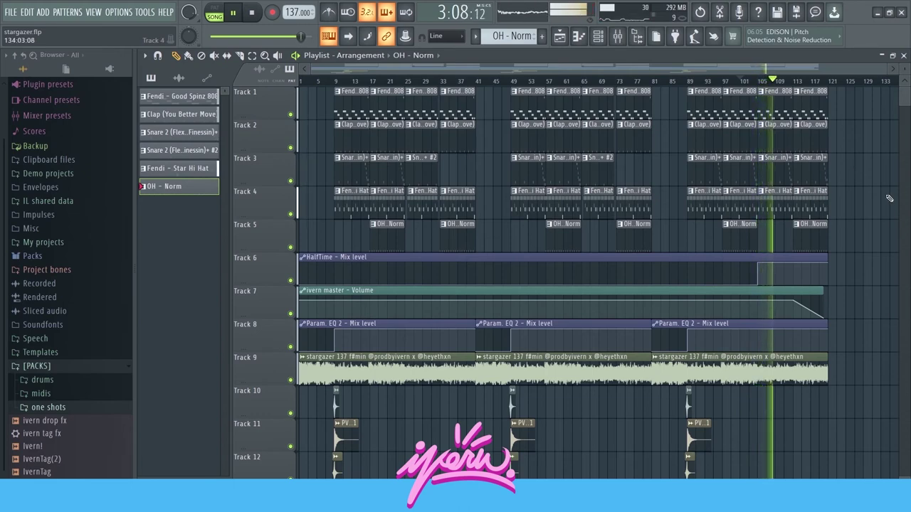
key(space)
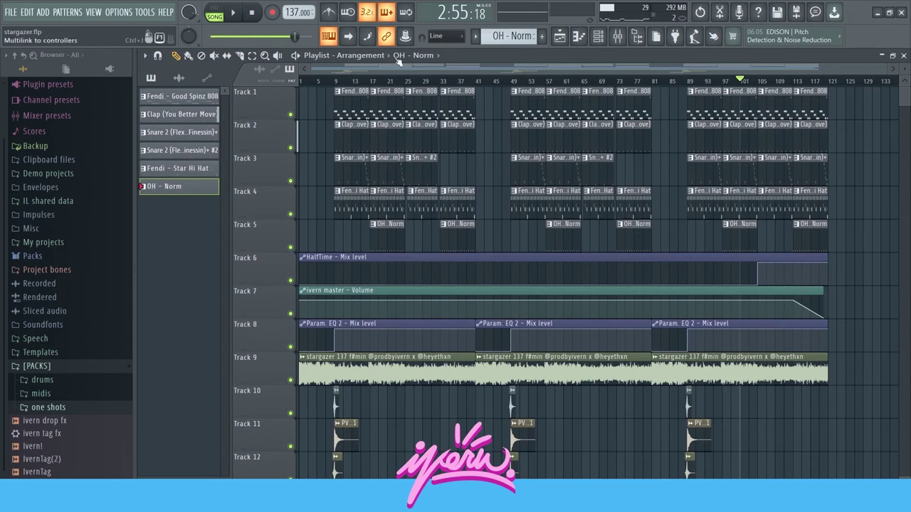
drag(829, 90, 788, 277)
click(841, 116)
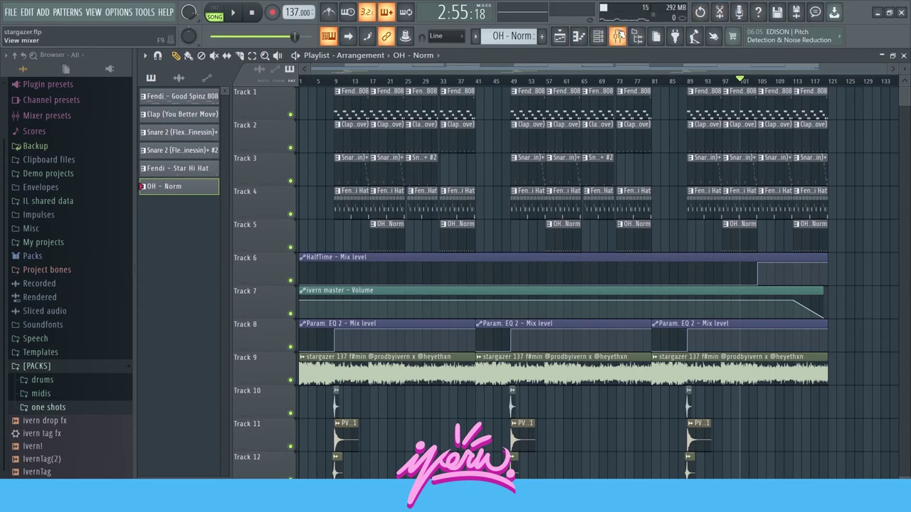
Inspect the Master track's HalfTime plugin (8 Bars, 1.5x mode) in the mixer, then show the playlist
click(618, 36)
click(196, 78)
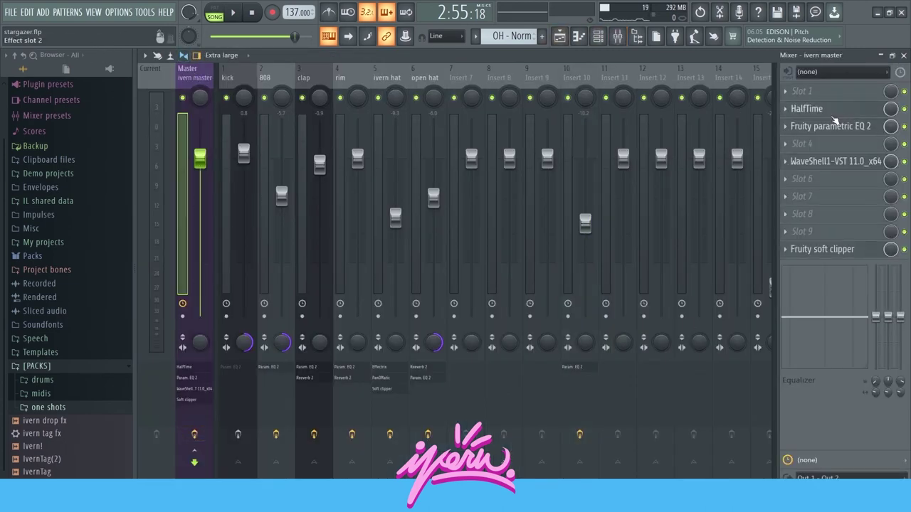
click(818, 109)
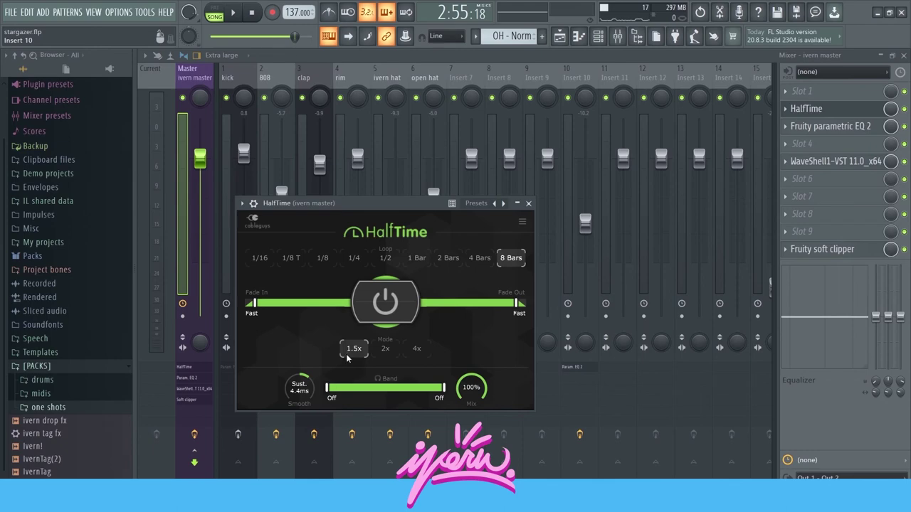
click(529, 203)
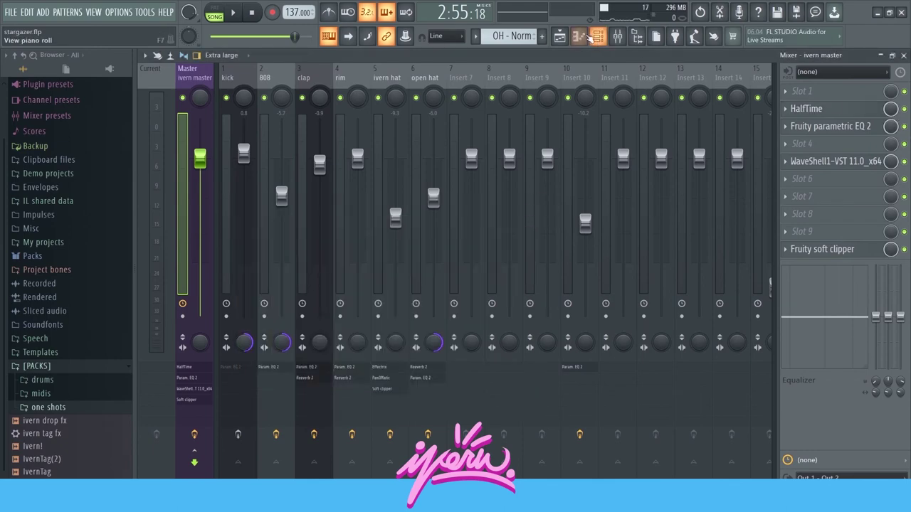
click(560, 36)
scroll(783, 199, up, 1)
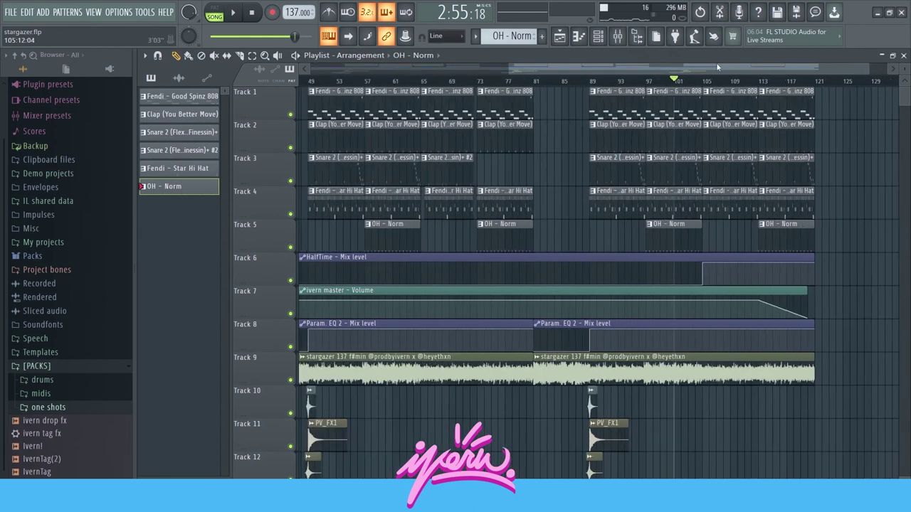
scroll(794, 313, down, 5)
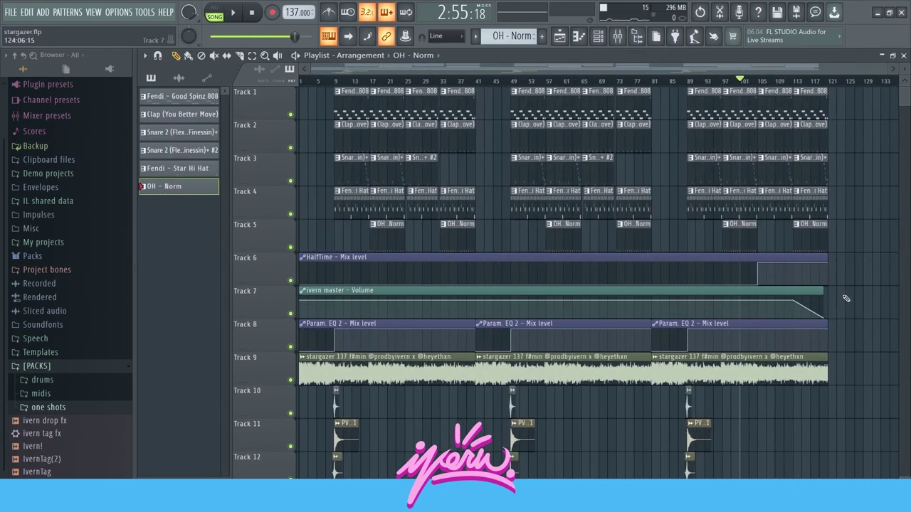
drag(845, 298, 729, 299)
scroll(677, 286, up, 4)
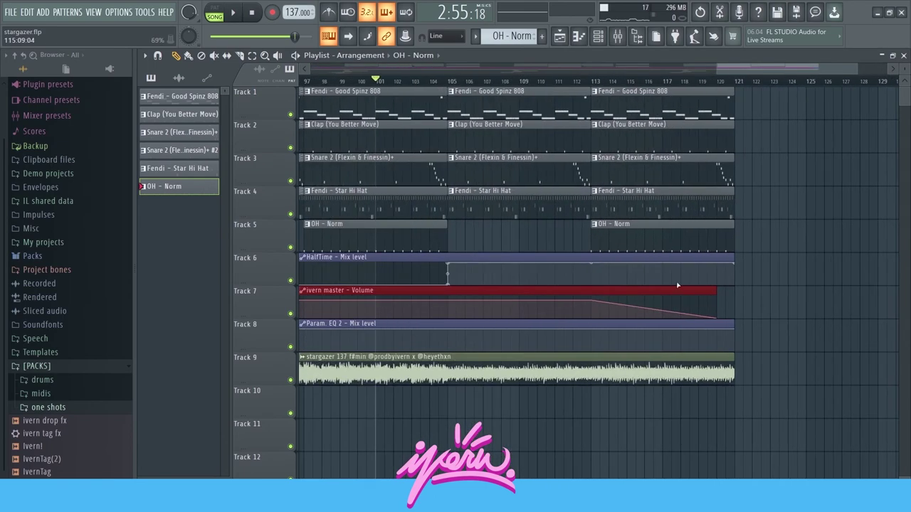
scroll(669, 293, down, 4)
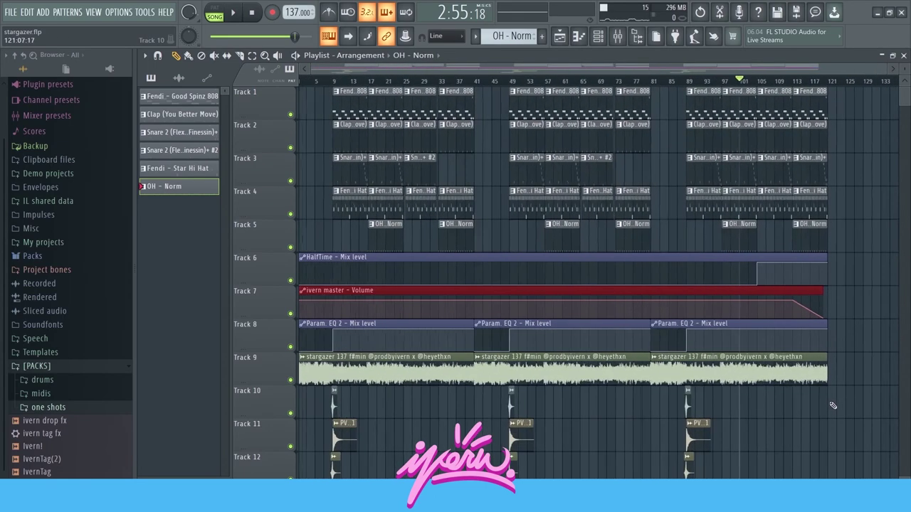
scroll(475, 453, down, 4)
drag(767, 187, 292, 319)
click(322, 82)
key(space)
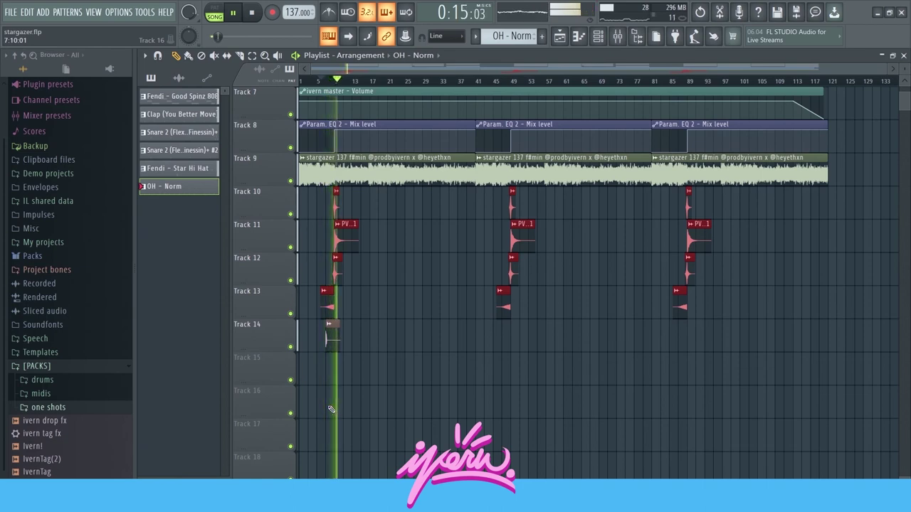
key(space)
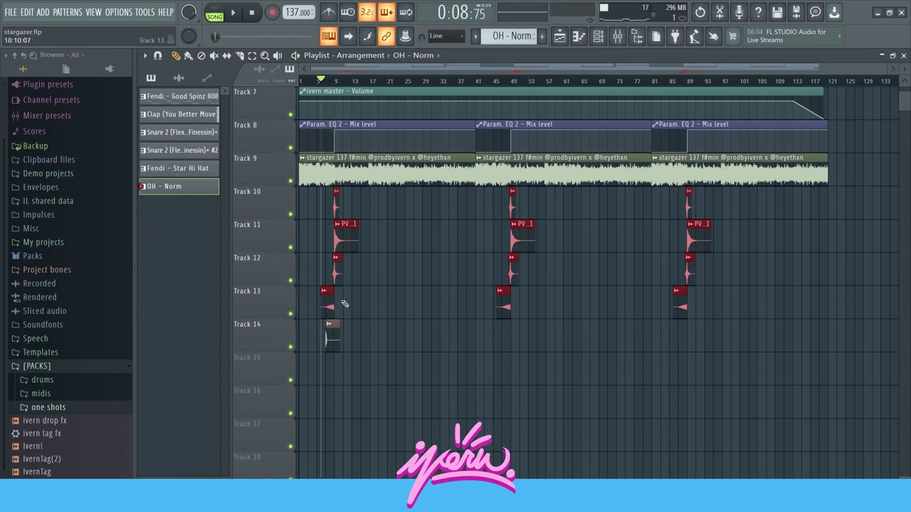
scroll(363, 300, up, 3)
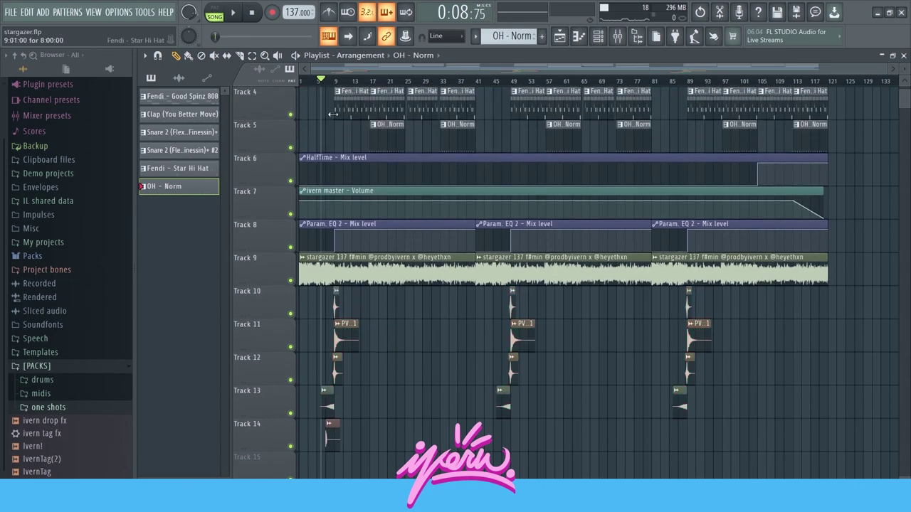
scroll(416, 322, up, 3)
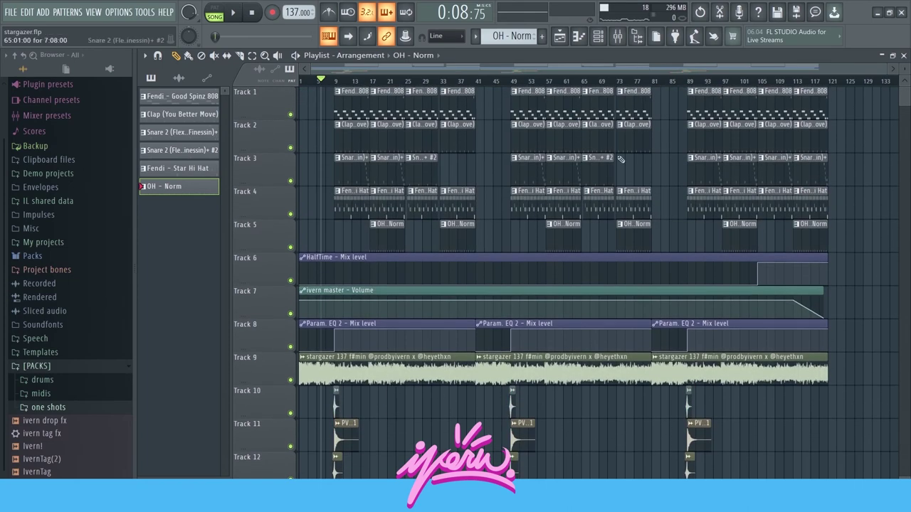
Set the song position to bar 9 and inspect the 808 channel's parametric EQ in the mixer
click(336, 80)
click(619, 36)
key(Right)
key(Right)
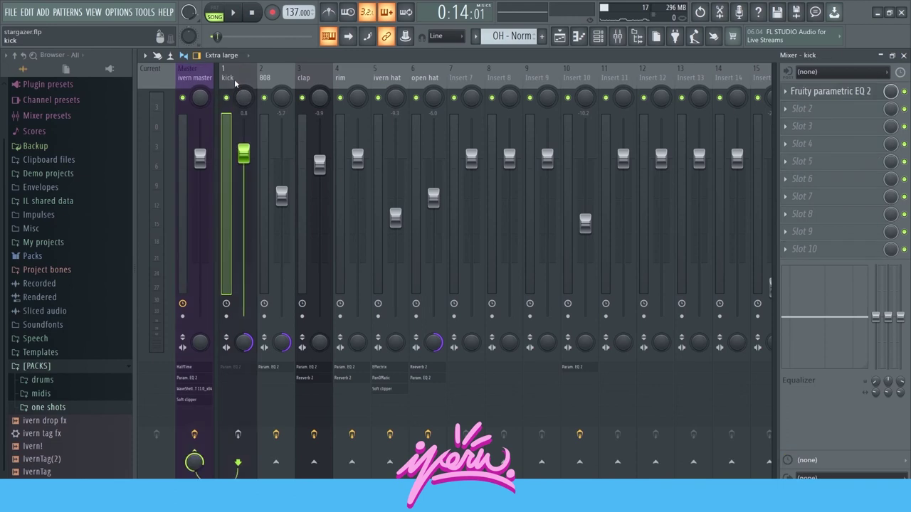
click(840, 108)
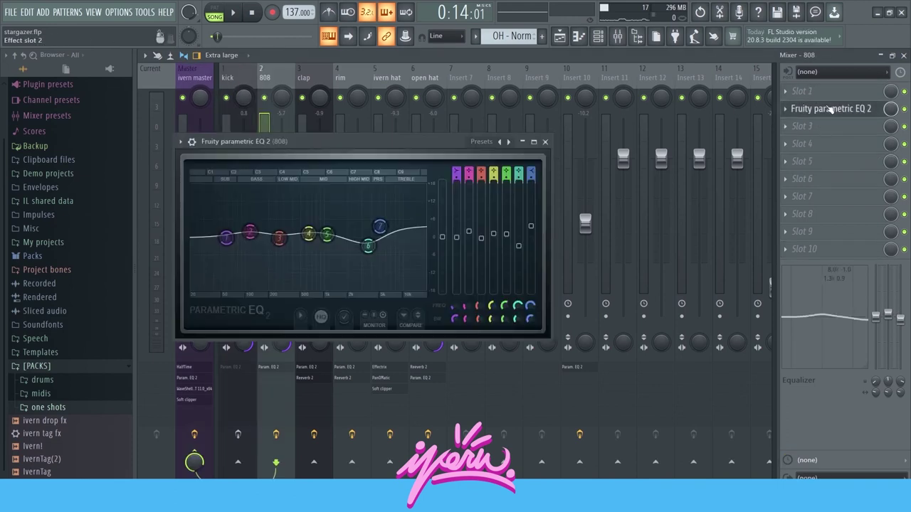
click(545, 141)
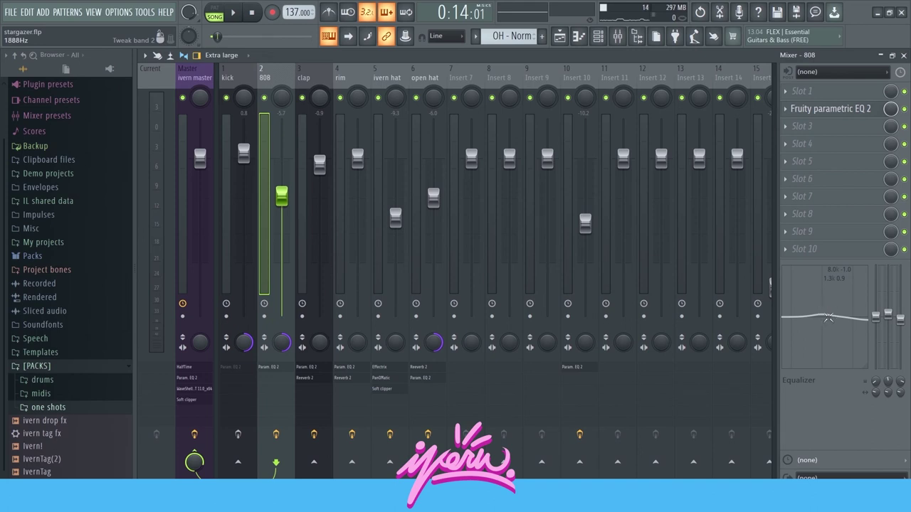
Check the clap channel's Fruity Reeverb 2 and parametric EQ, then select the rim channel
click(304, 76)
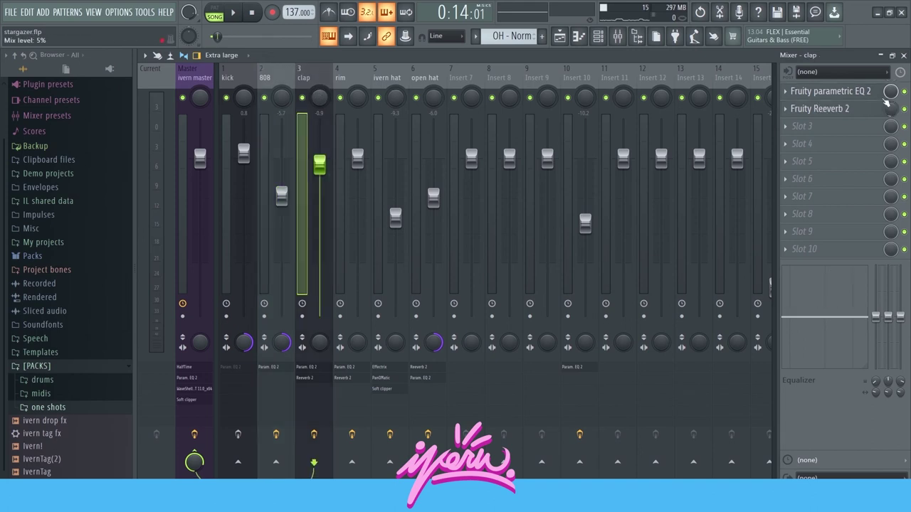
click(825, 108)
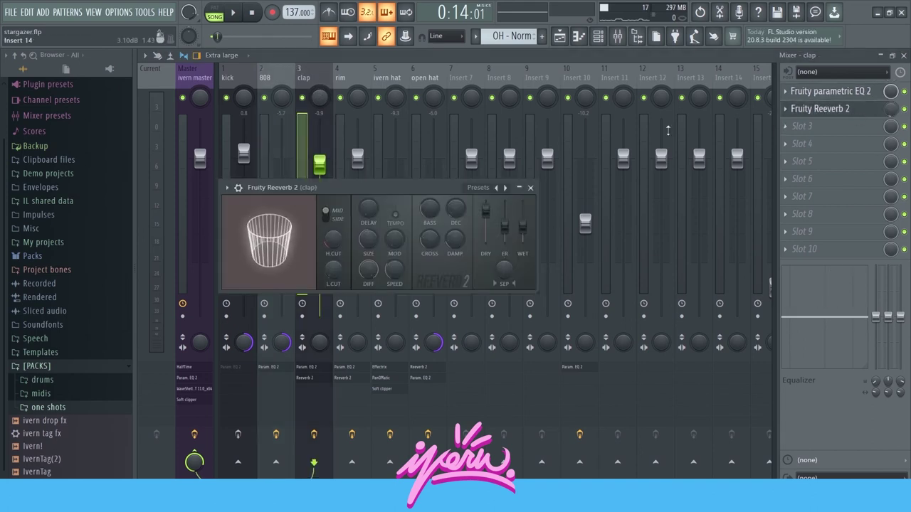
click(531, 187)
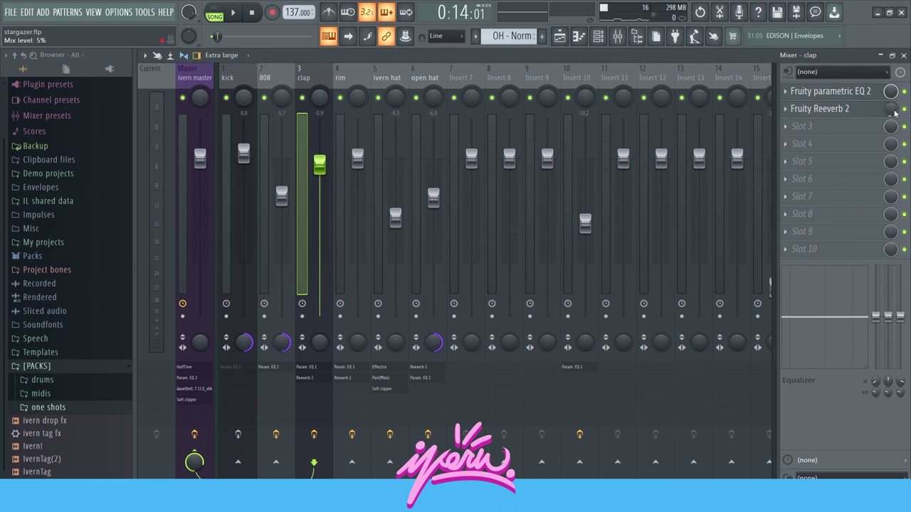
click(862, 94)
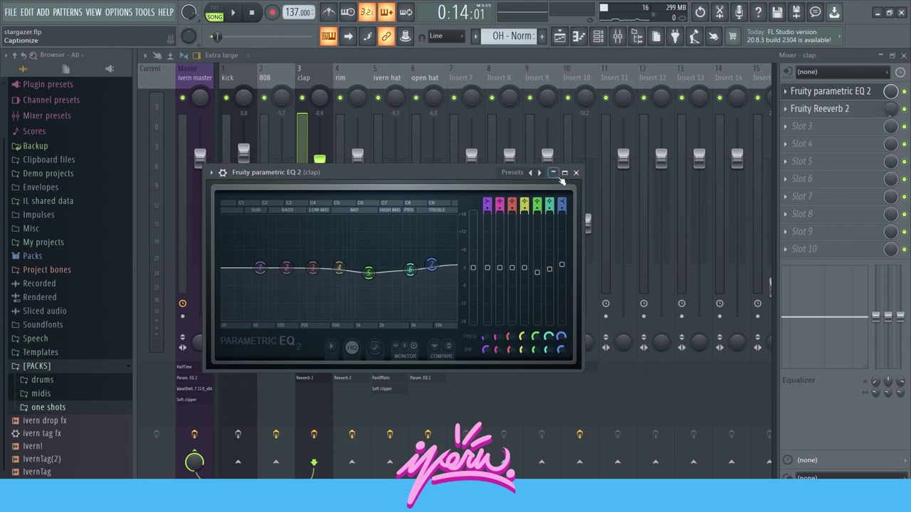
click(575, 172)
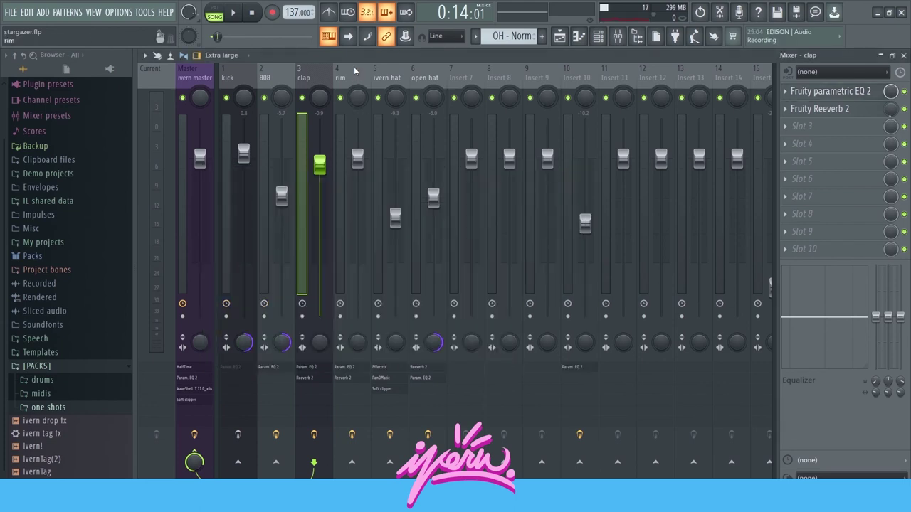
click(360, 86)
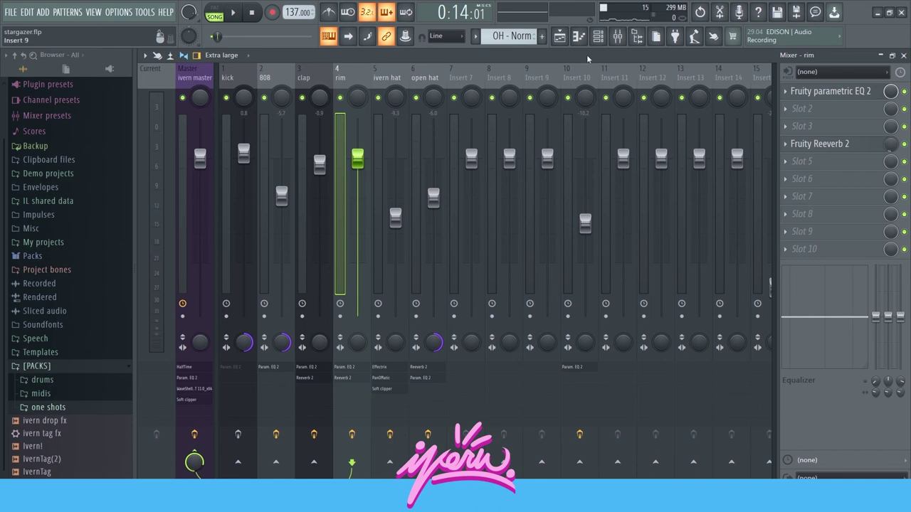
Select the ivern hat mixer channel and inspect its Effectrix plugin
click(390, 78)
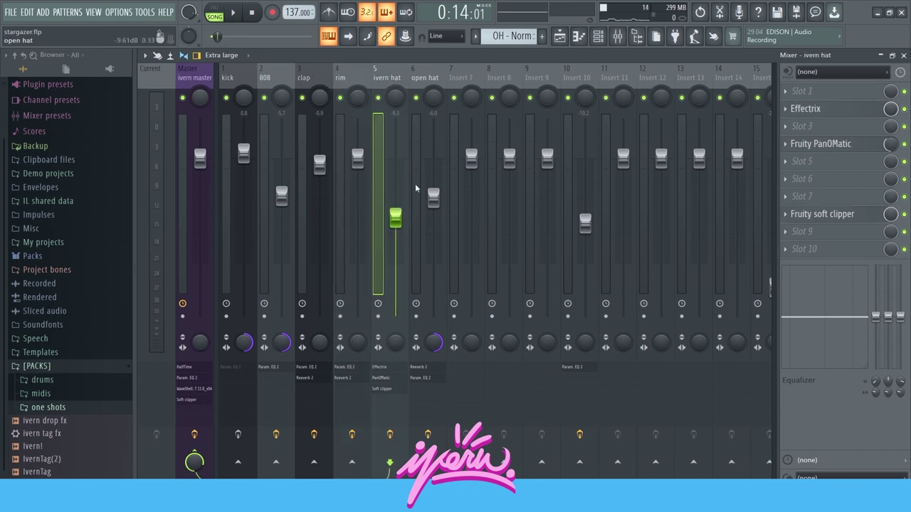
click(826, 110)
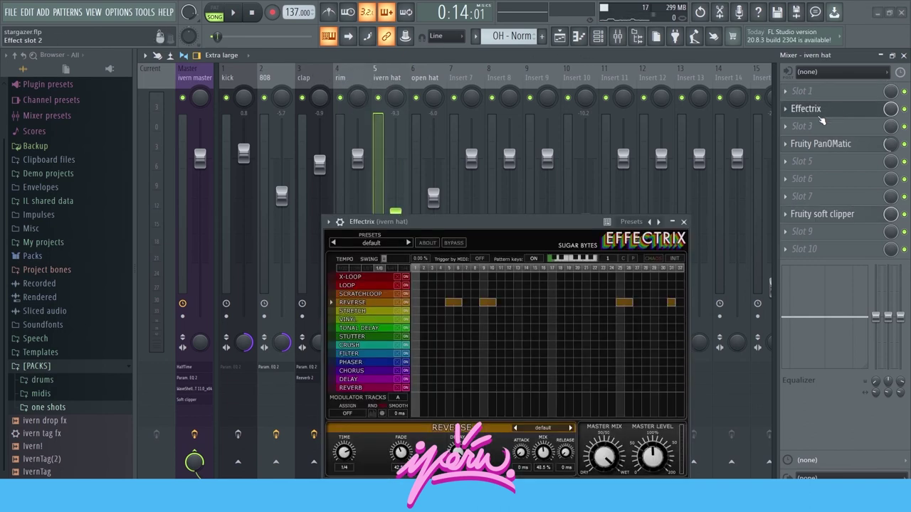
drag(480, 225, 448, 148)
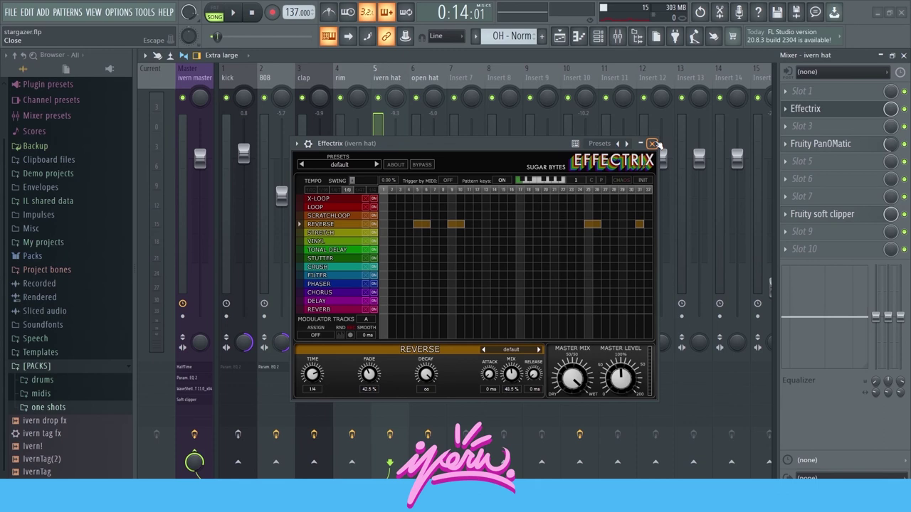
click(652, 143)
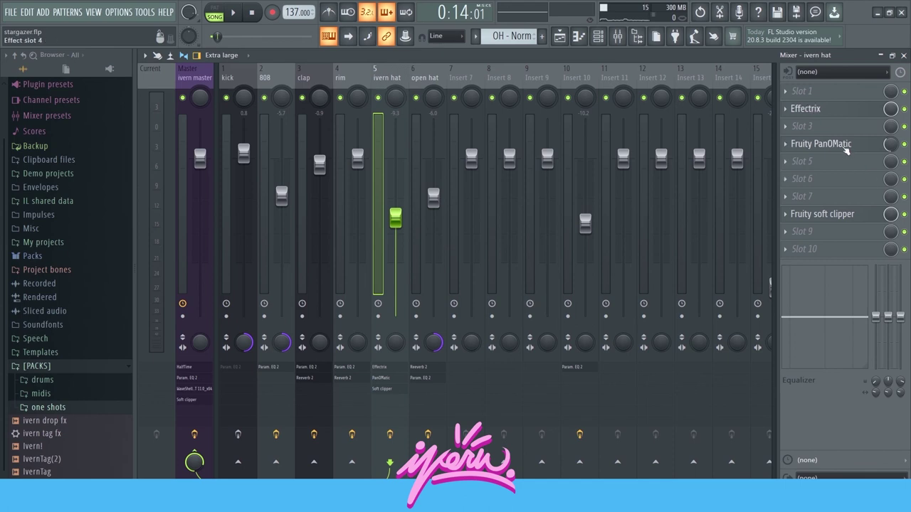
Inspect the ivern hat's Fruity PanOMatic settings, then select the kick mixer channel
click(846, 148)
drag(299, 204, 316, 195)
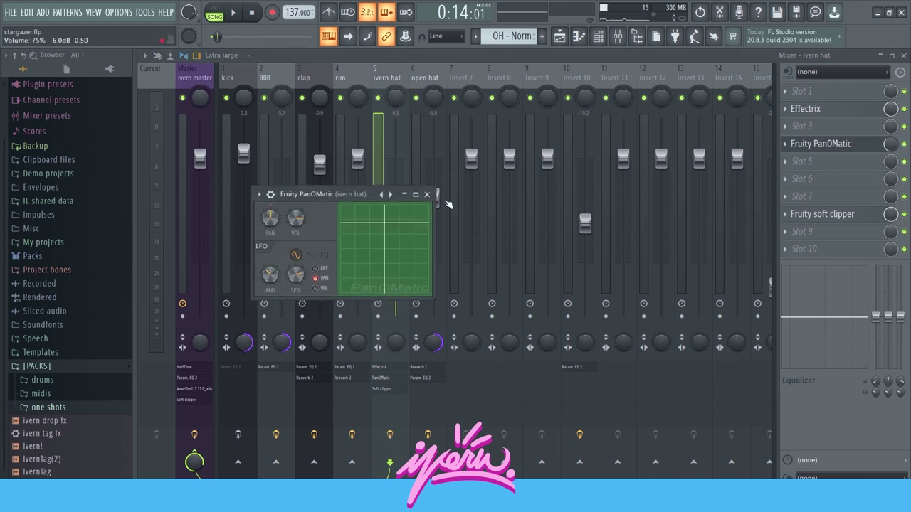
click(427, 193)
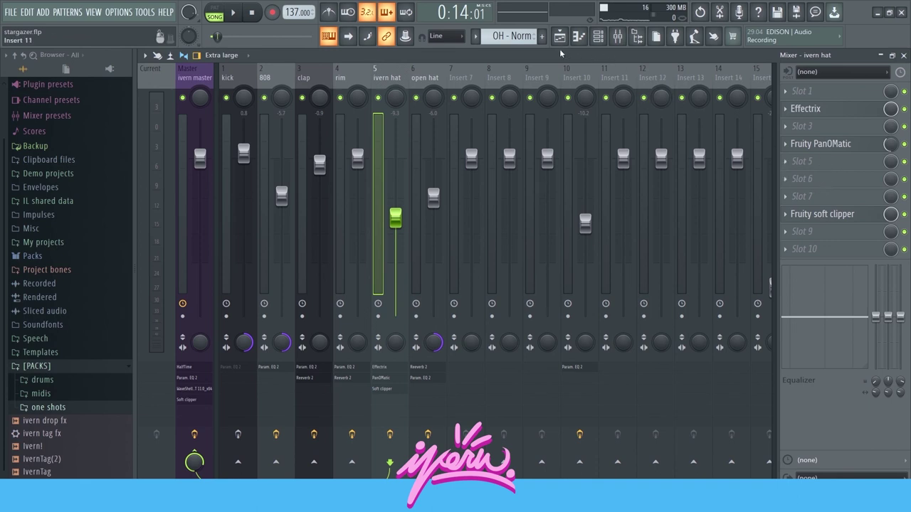
click(225, 80)
click(560, 36)
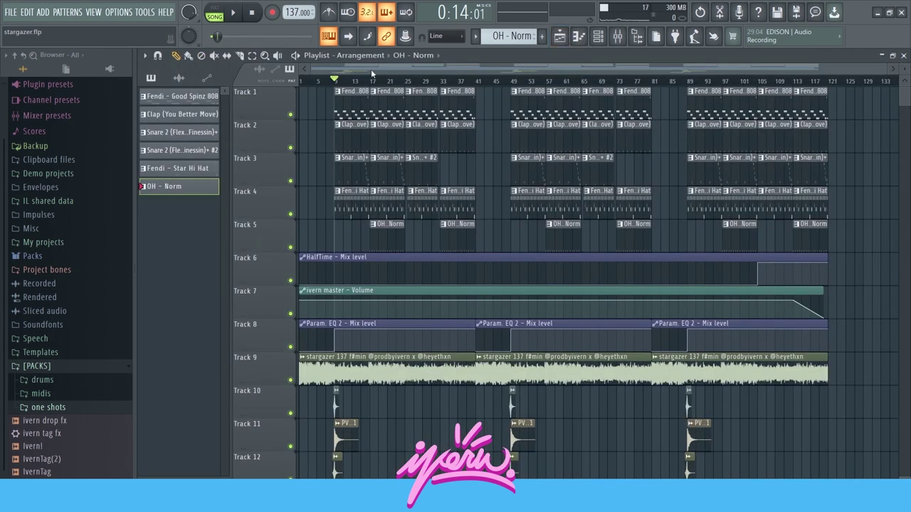
key(space)
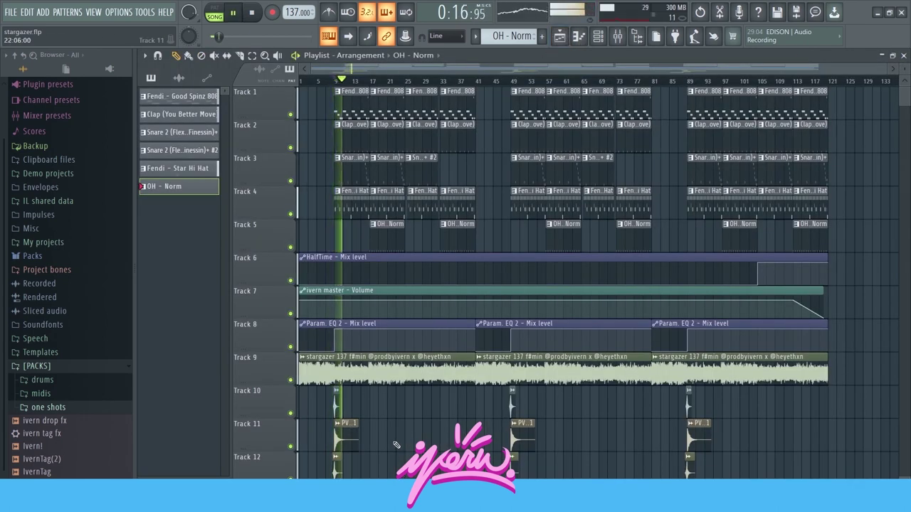
key(space)
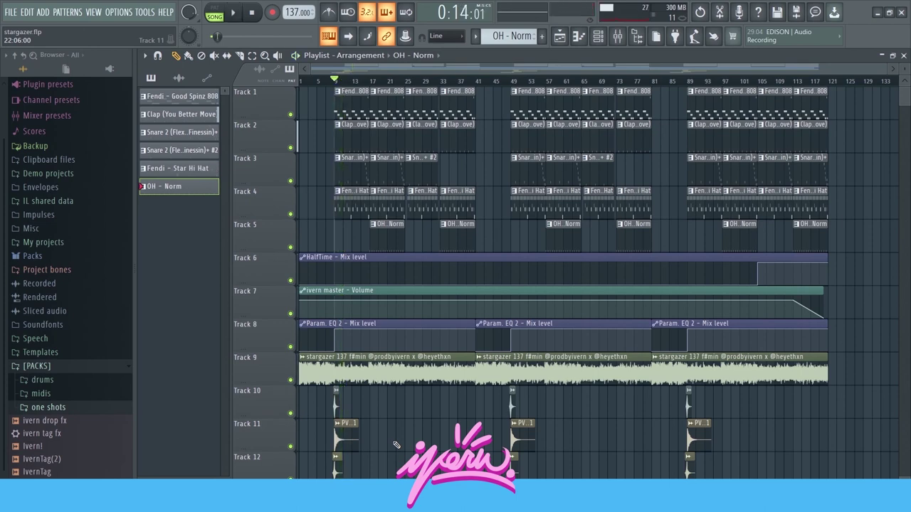